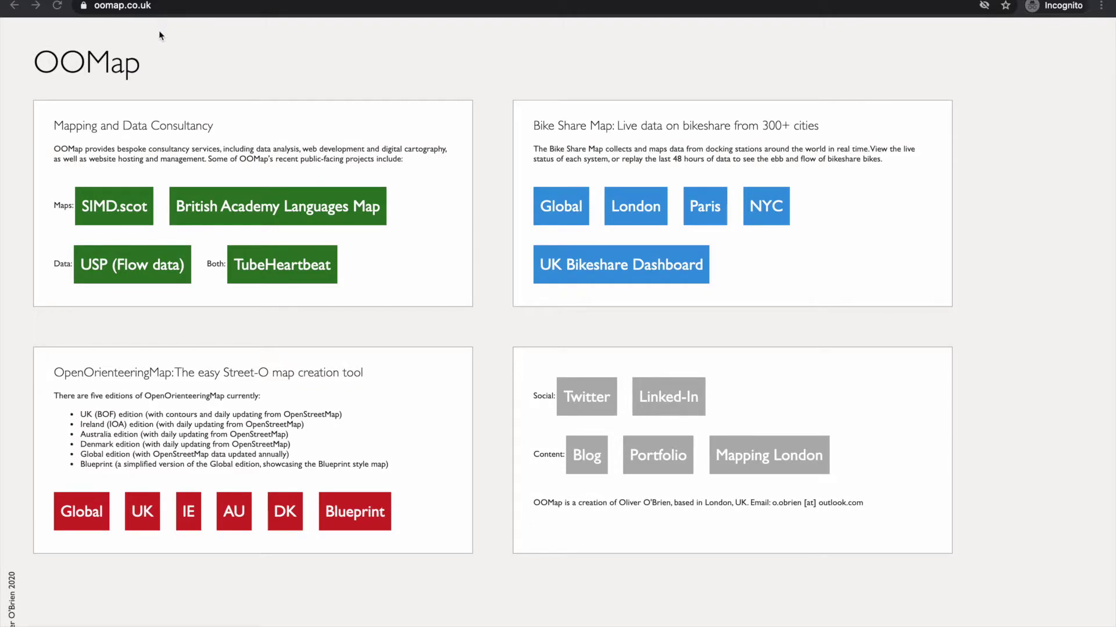
- Launch the UK edition of OpenOrienteeringMap from the oomap.co.uk home page
left_click(149, 514)
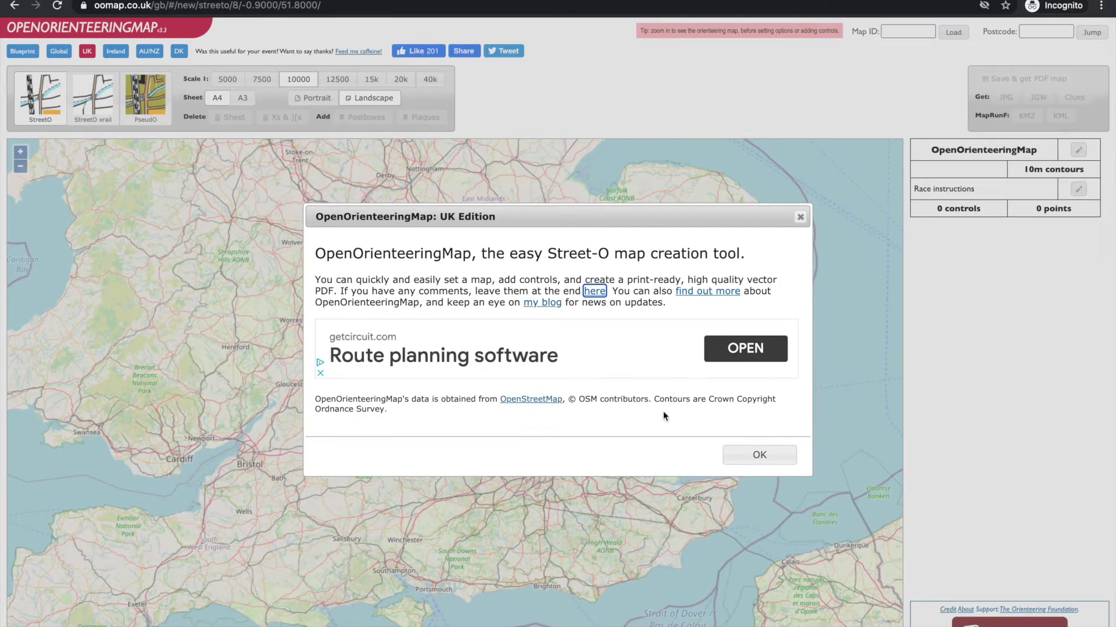
left_click(759, 455)
left_click(1022, 34)
type("SO")
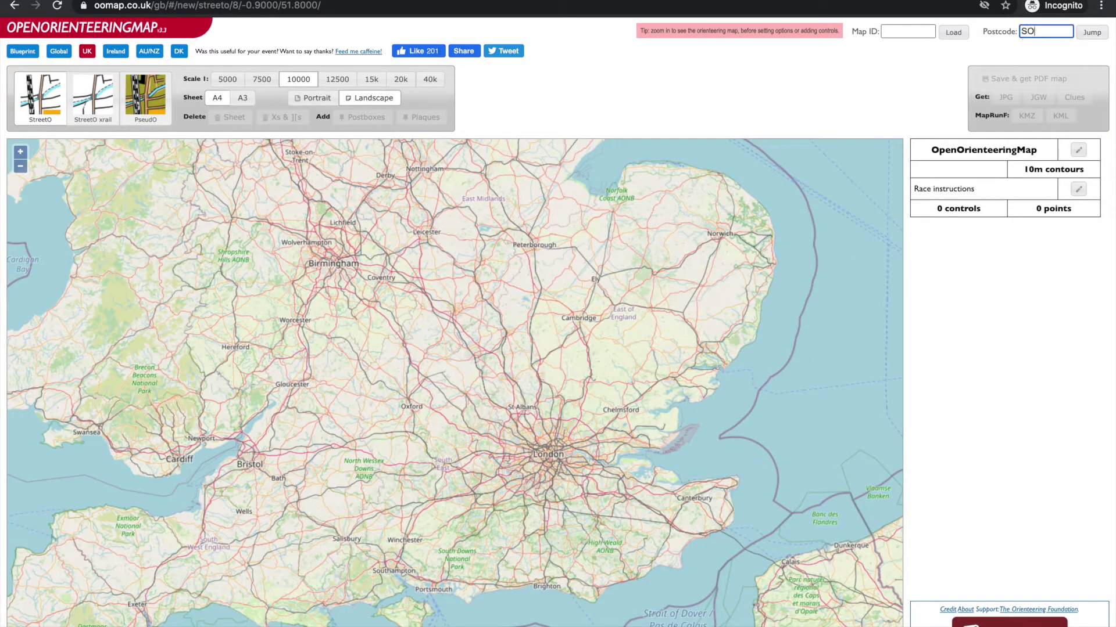
type("53 5NP")
key("Return")
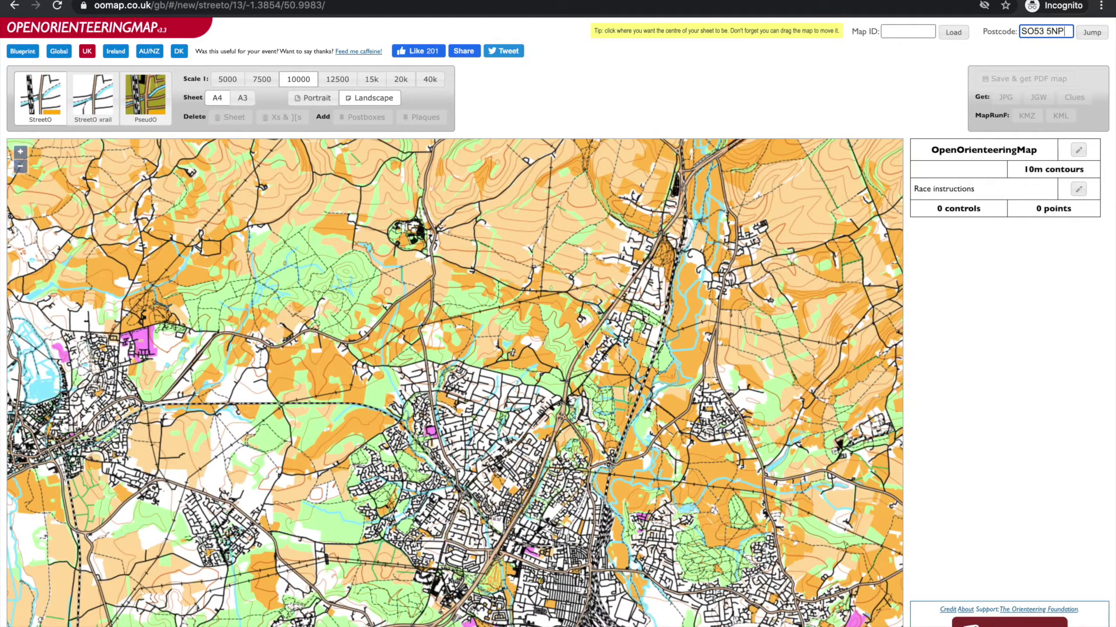
scroll(501, 379, "up", 1)
scroll(502, 379, "up", 1)
left_click_drag(497, 378, 609, 314)
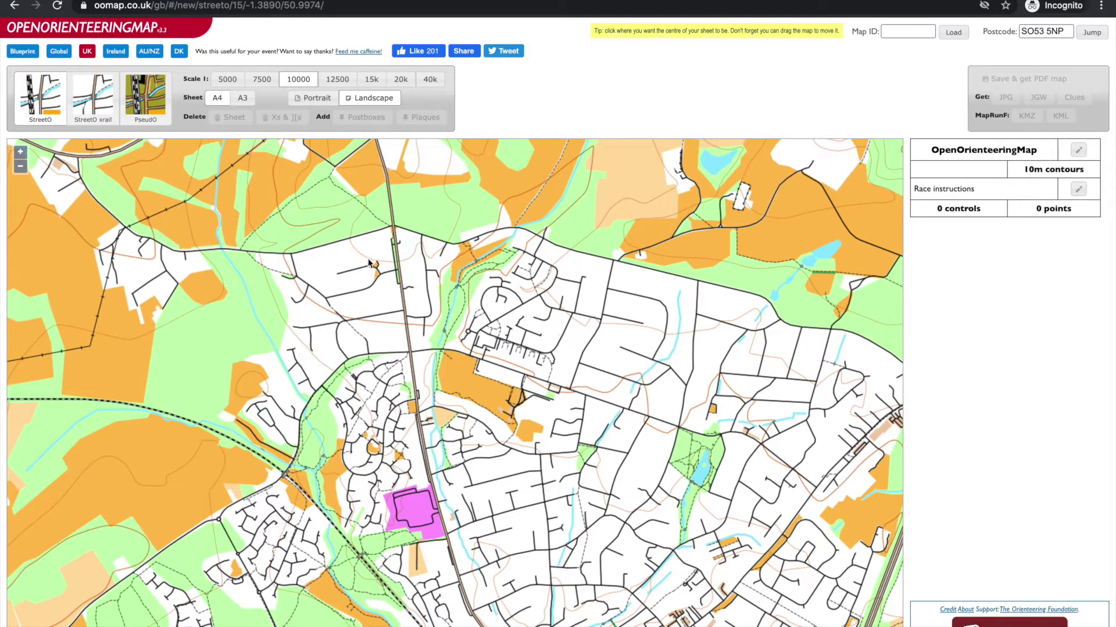
- Try the StreetO xrail style, then settle on PseudO and frame the whole estate
left_click(97, 105)
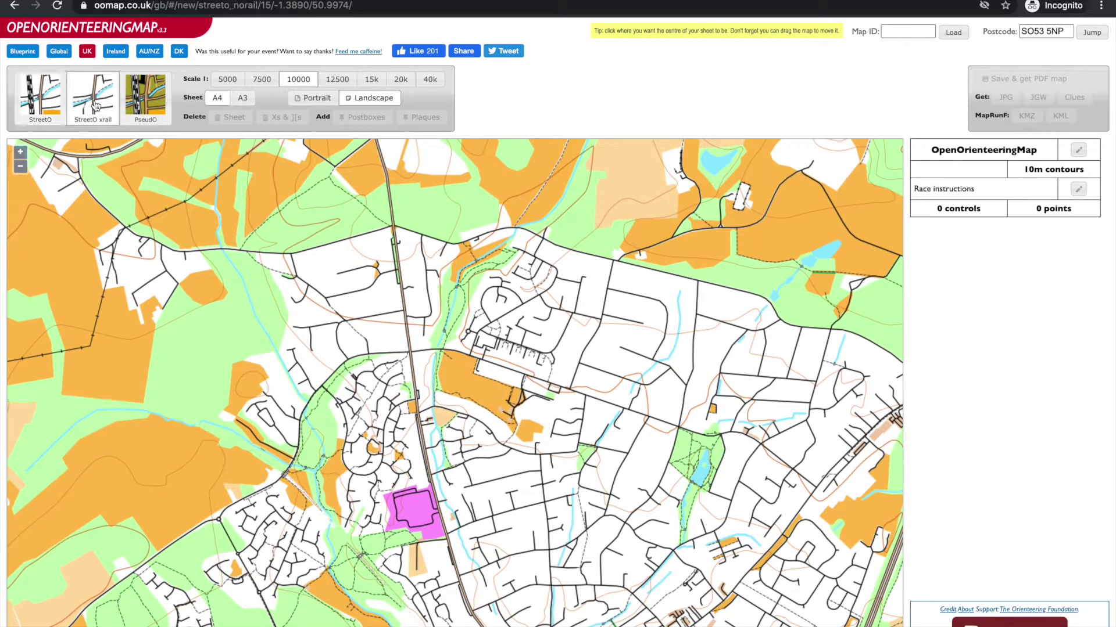
left_click(140, 106)
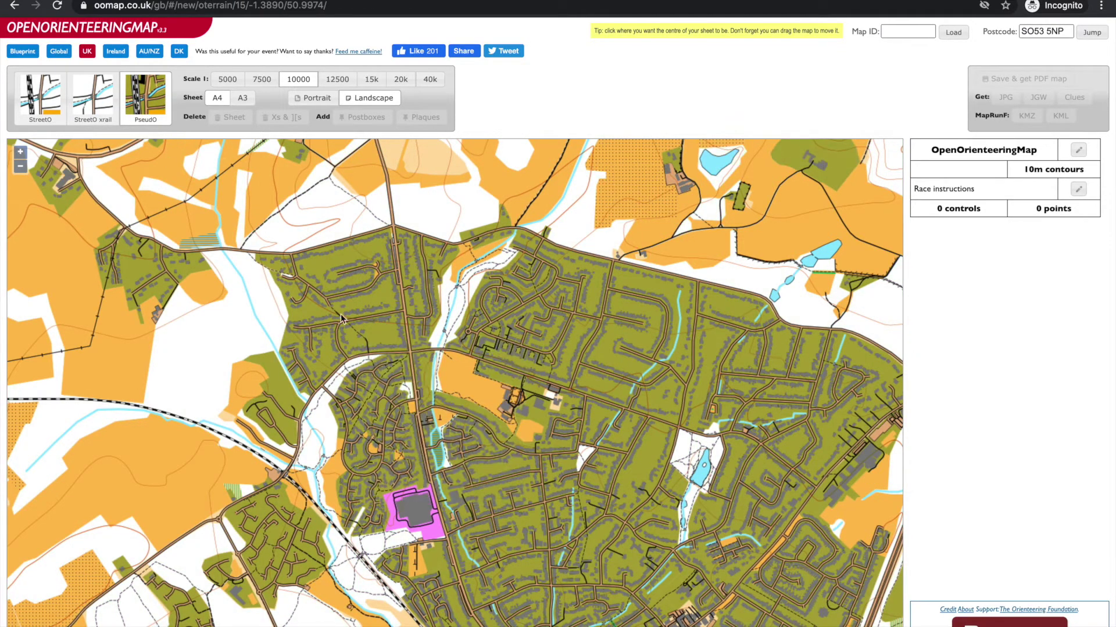
scroll(377, 318, "up", 2)
left_click_drag(540, 349, 448, 278)
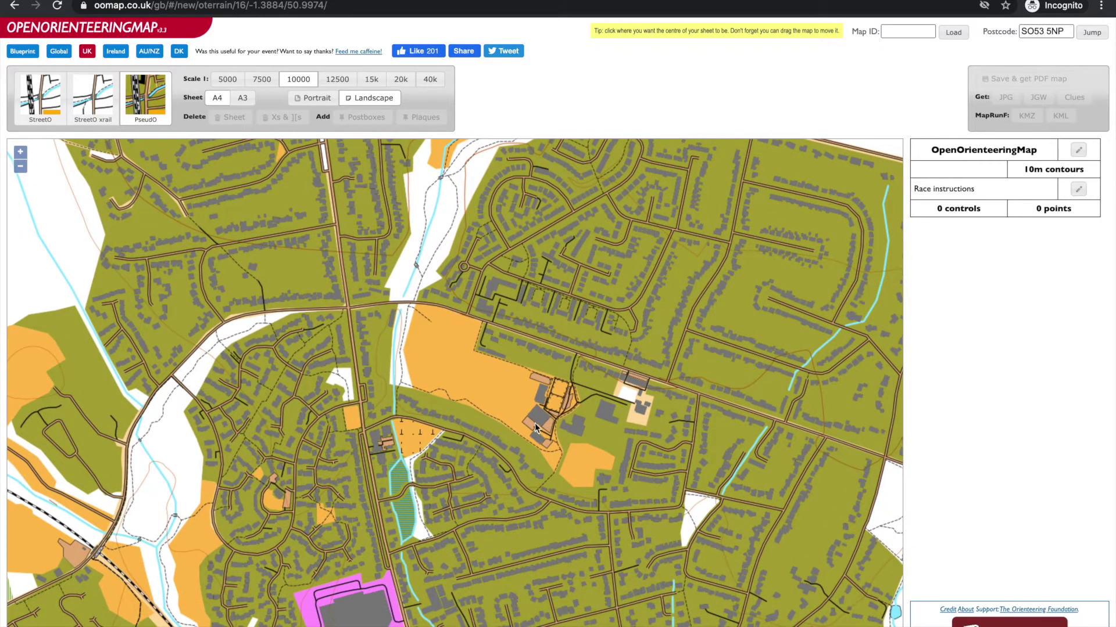
scroll(515, 389, "down", 2)
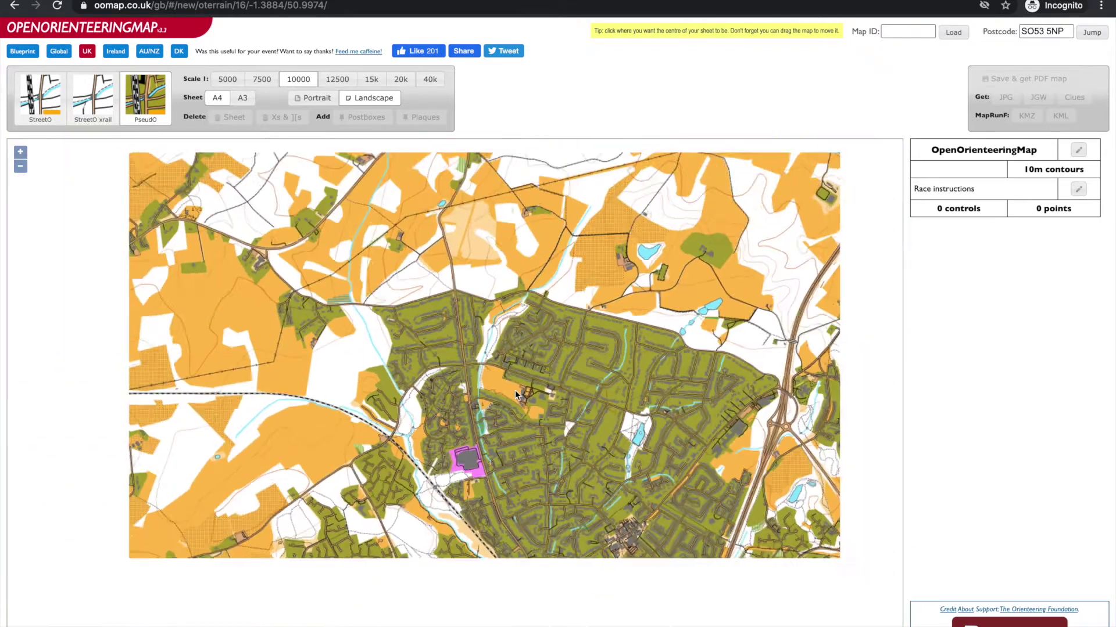
left_click_drag(579, 388, 509, 344)
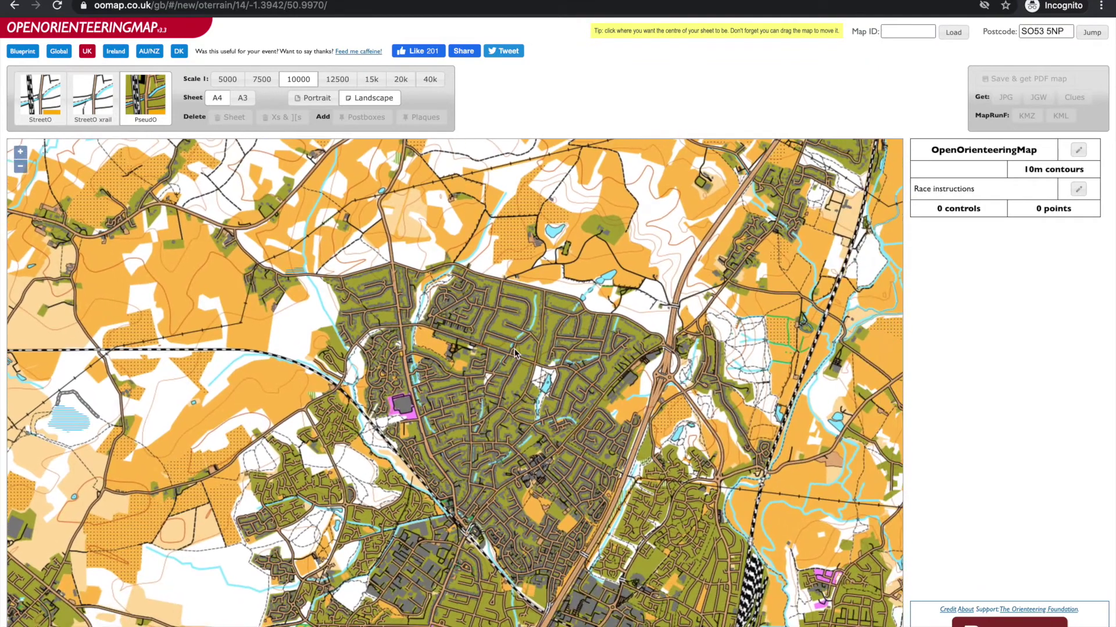
- Place a map sheet centred on the housing estate
left_click(479, 381)
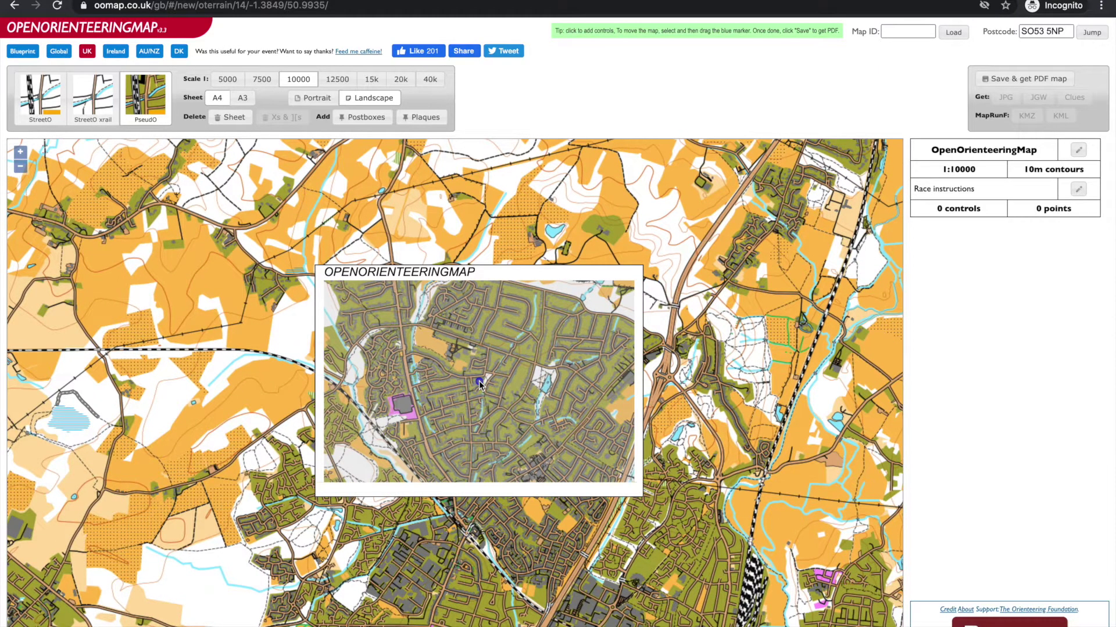
left_click_drag(479, 383, 457, 363)
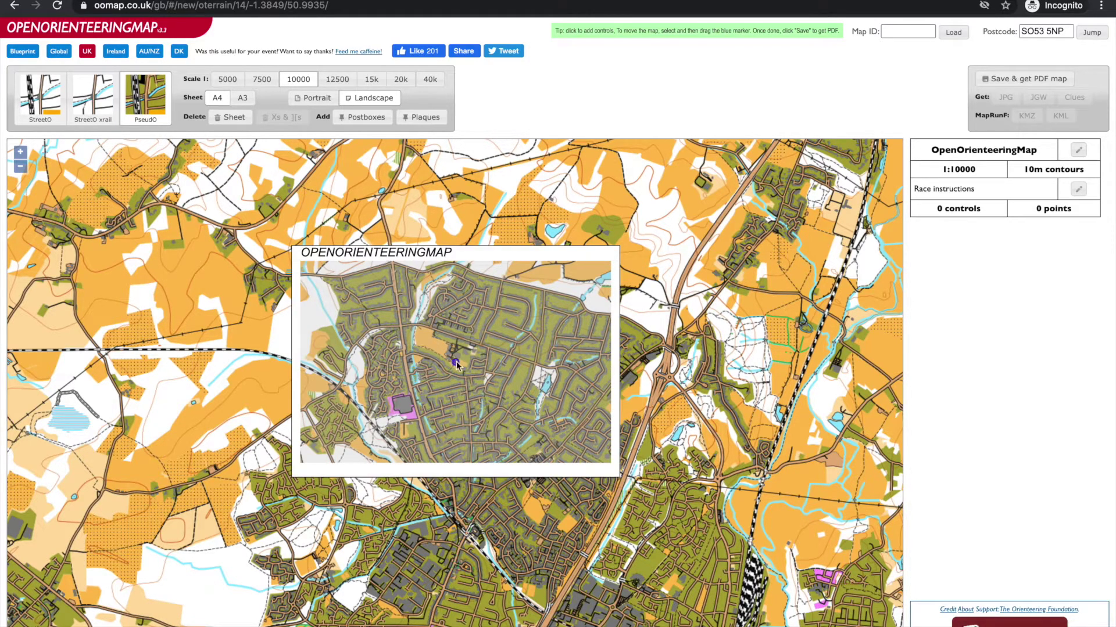
left_click_drag(456, 364, 478, 381)
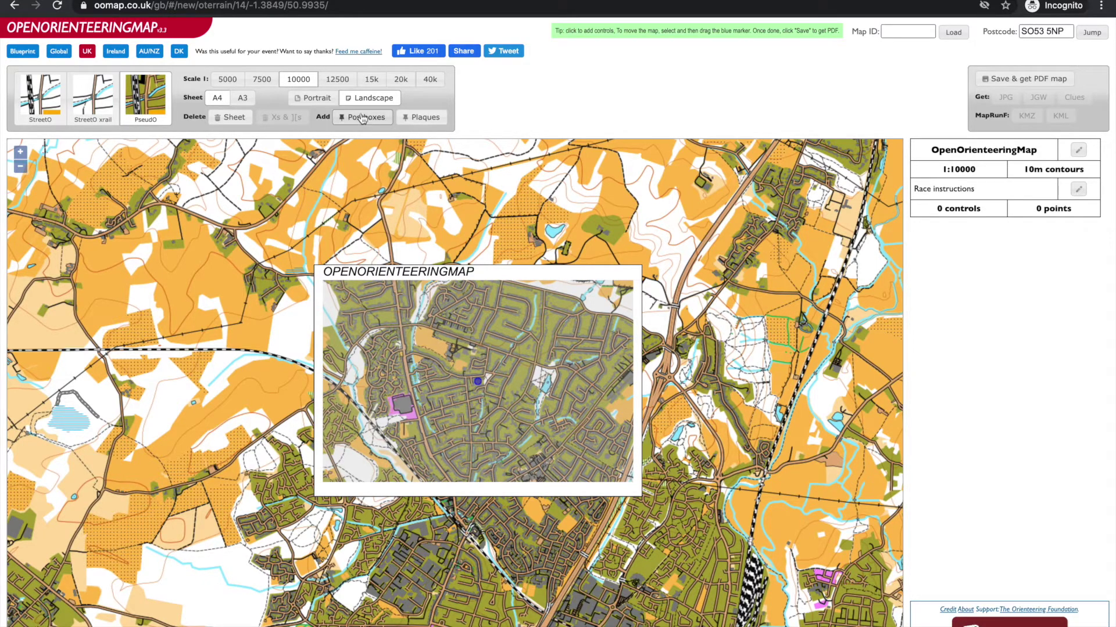
- After trying portrait, A3, 1:5000 and 1:40000, set the sheet to A4 landscape at 1:10000
left_click(319, 98)
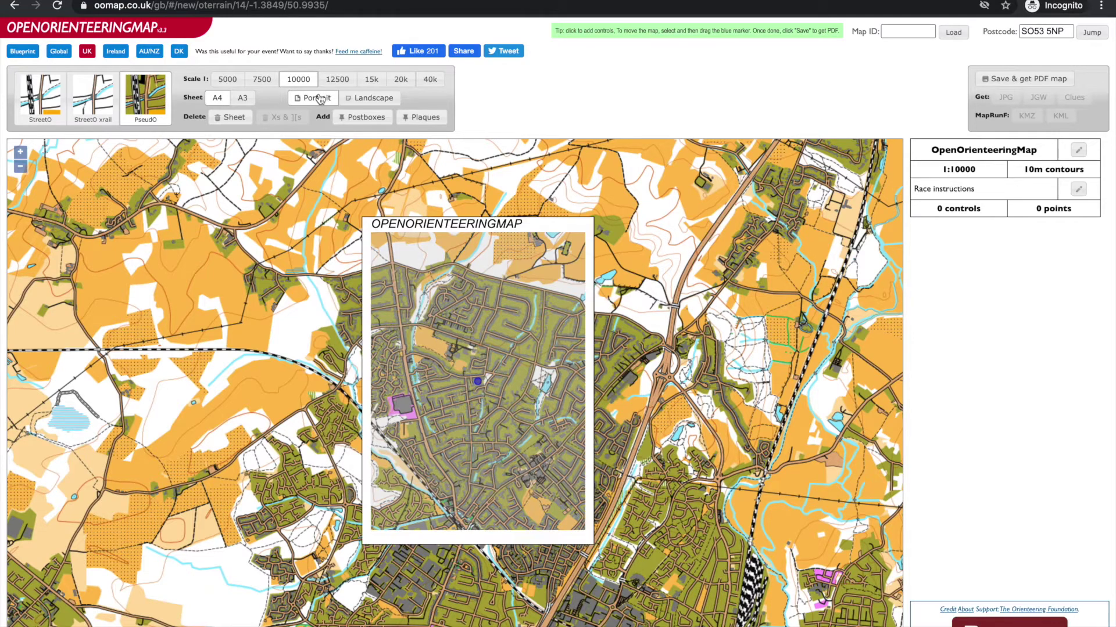
left_click(243, 102)
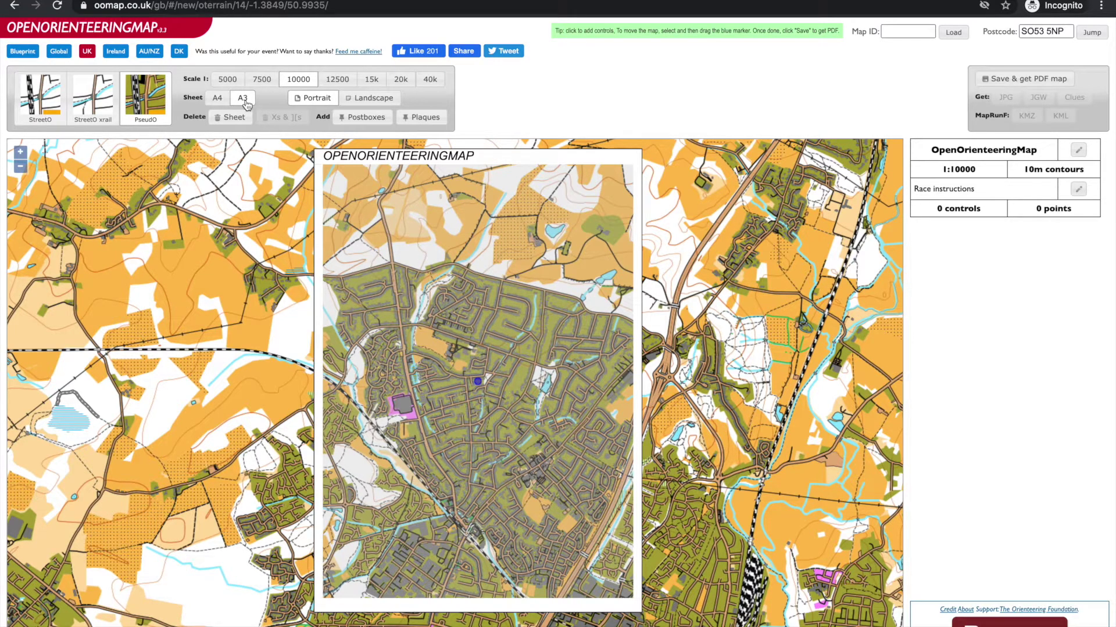
left_click(218, 100)
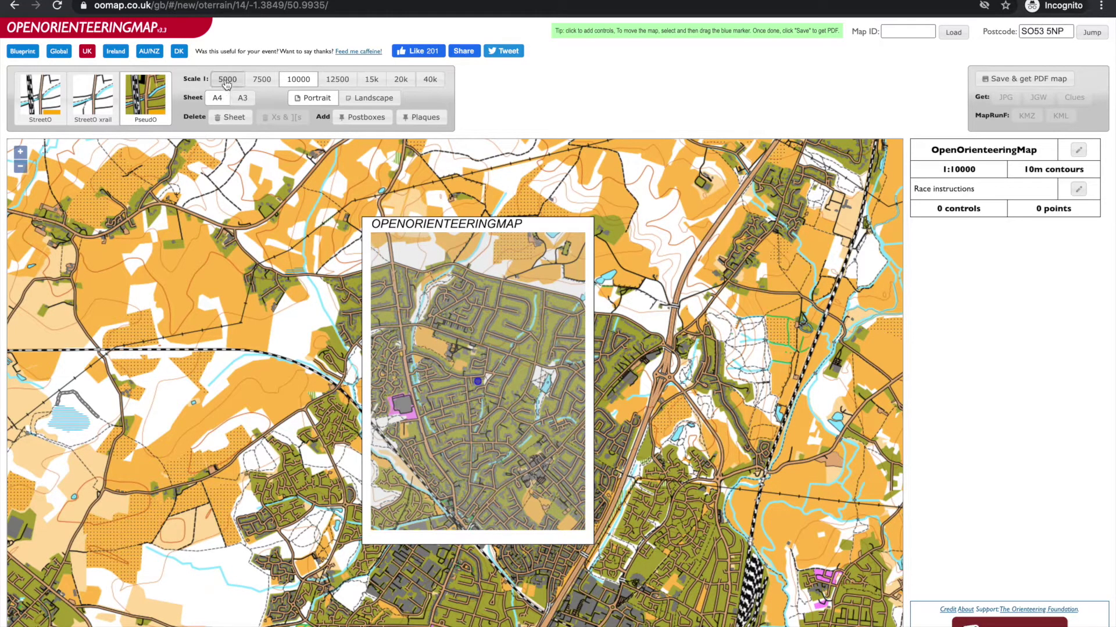
left_click(227, 81)
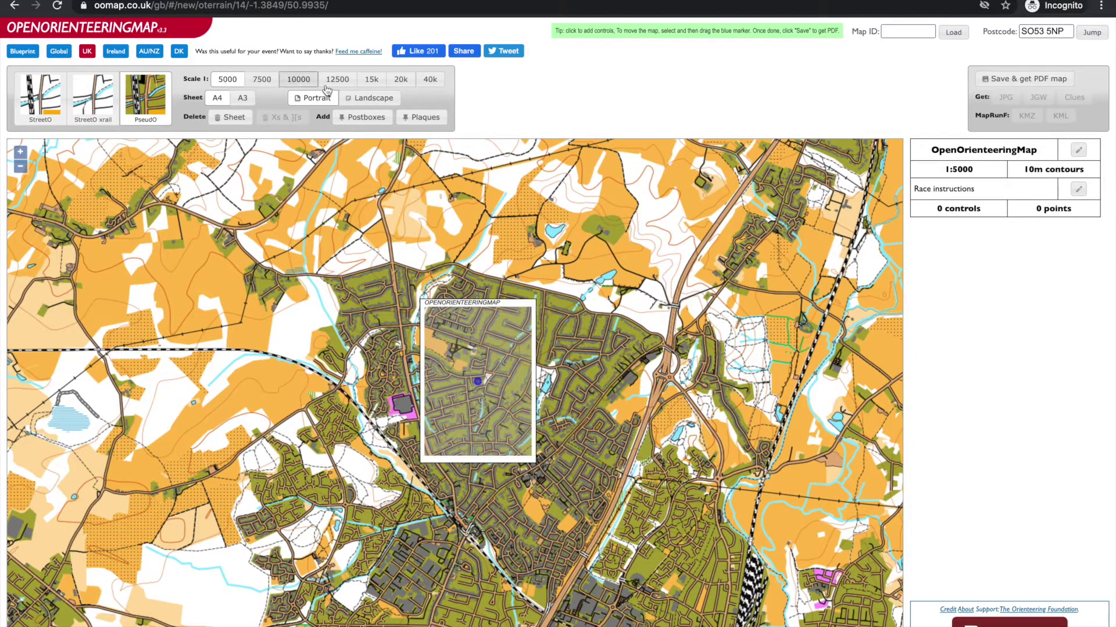
left_click(430, 86)
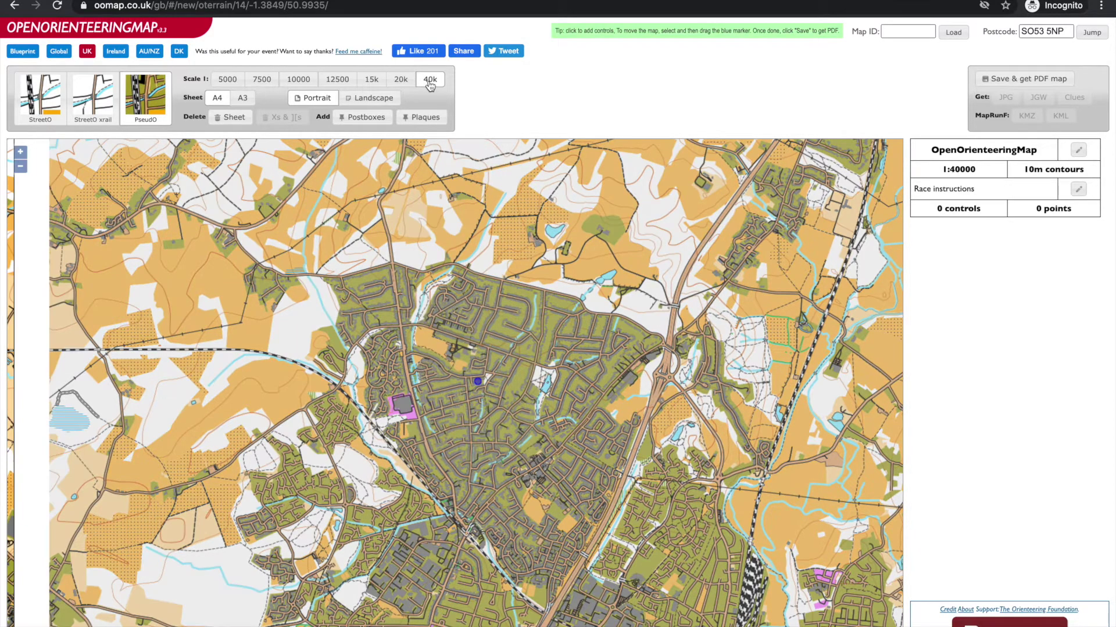
left_click(313, 83)
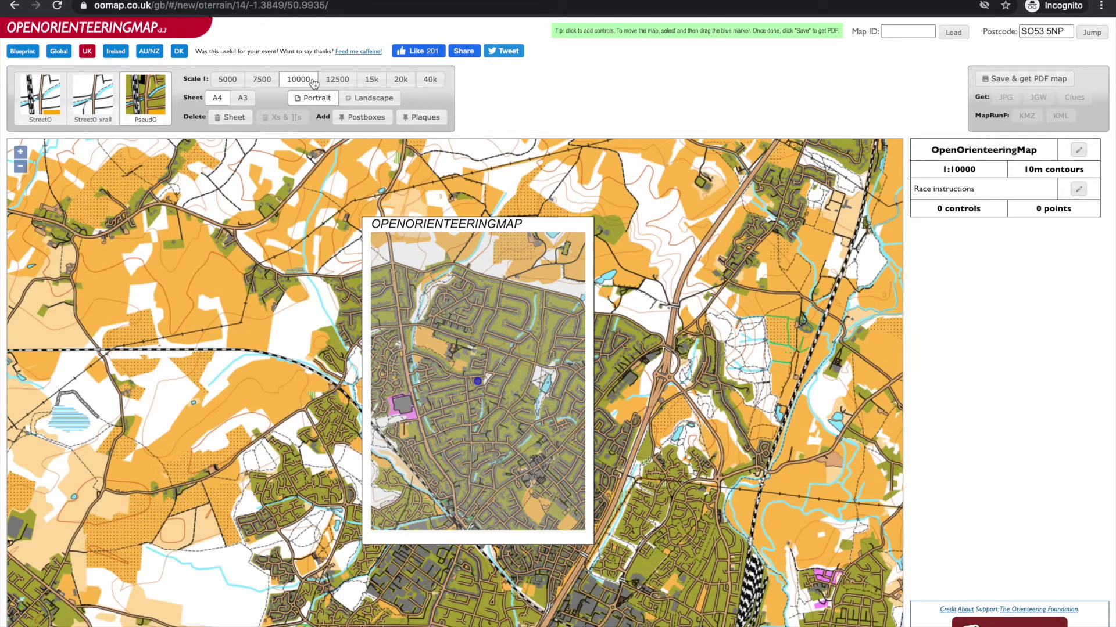
left_click(367, 101)
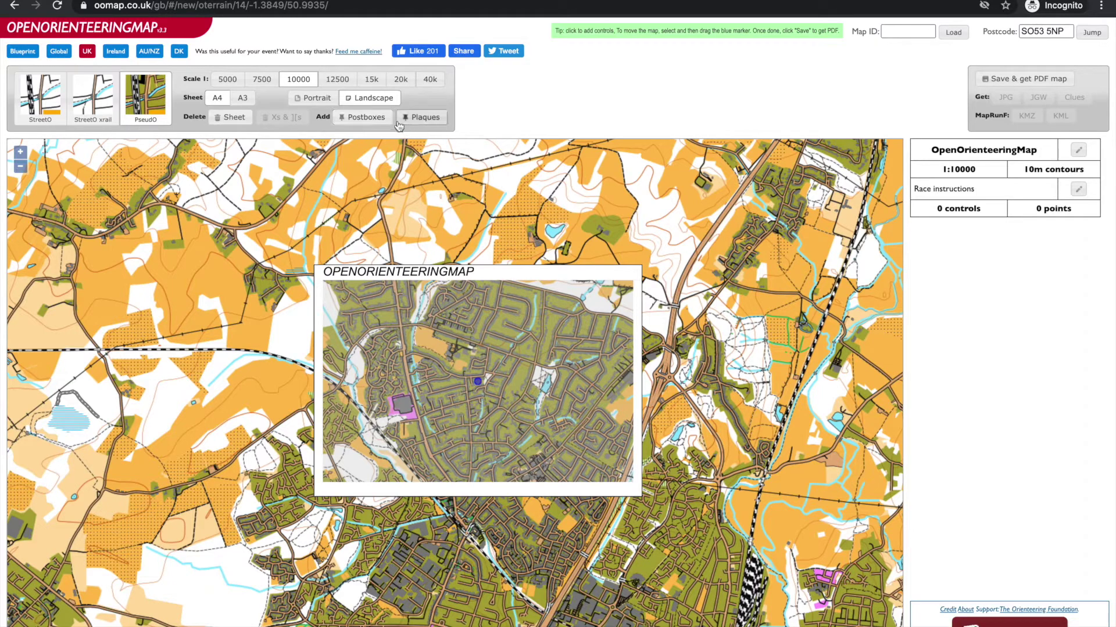
- Add the 15 nearby postboxes as controls, review them, then delete the sheet
left_click(378, 119)
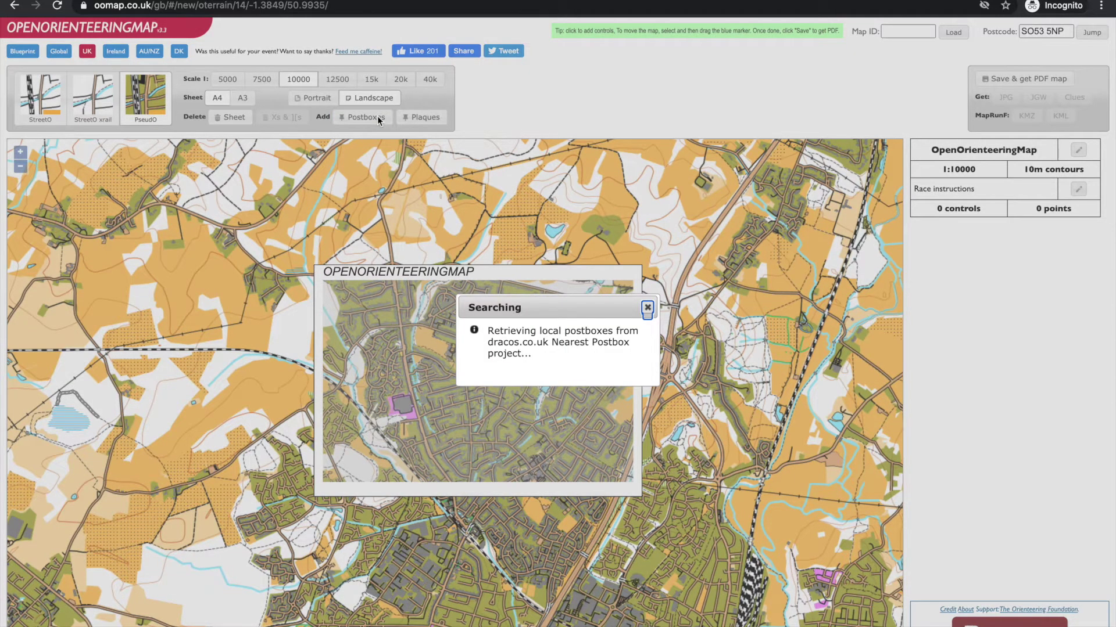
scroll(461, 341, "up", 1)
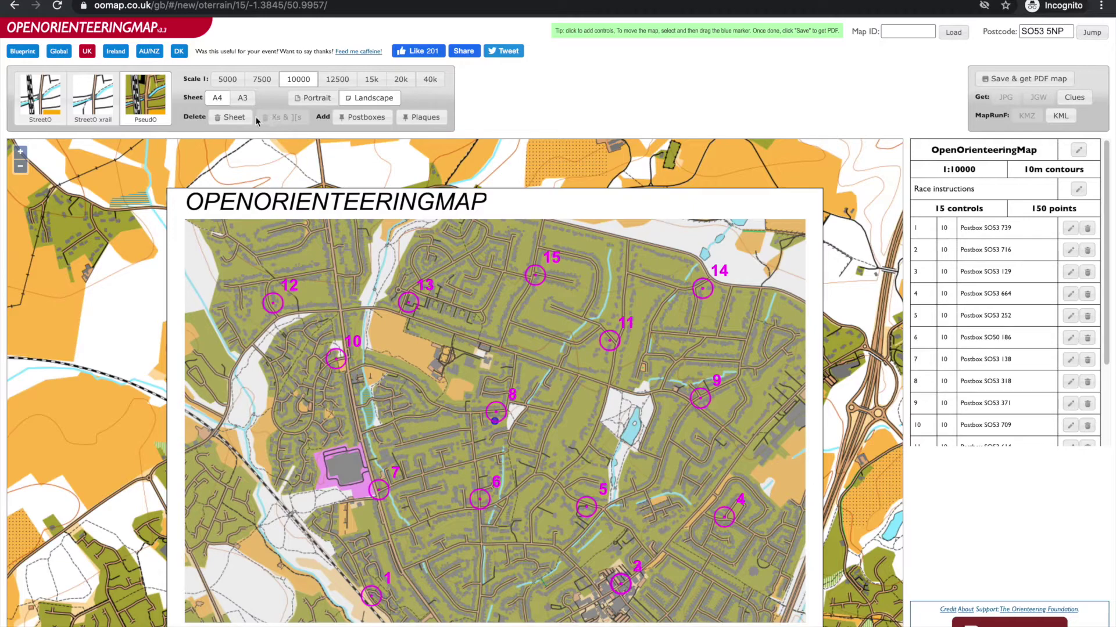
left_click(234, 118)
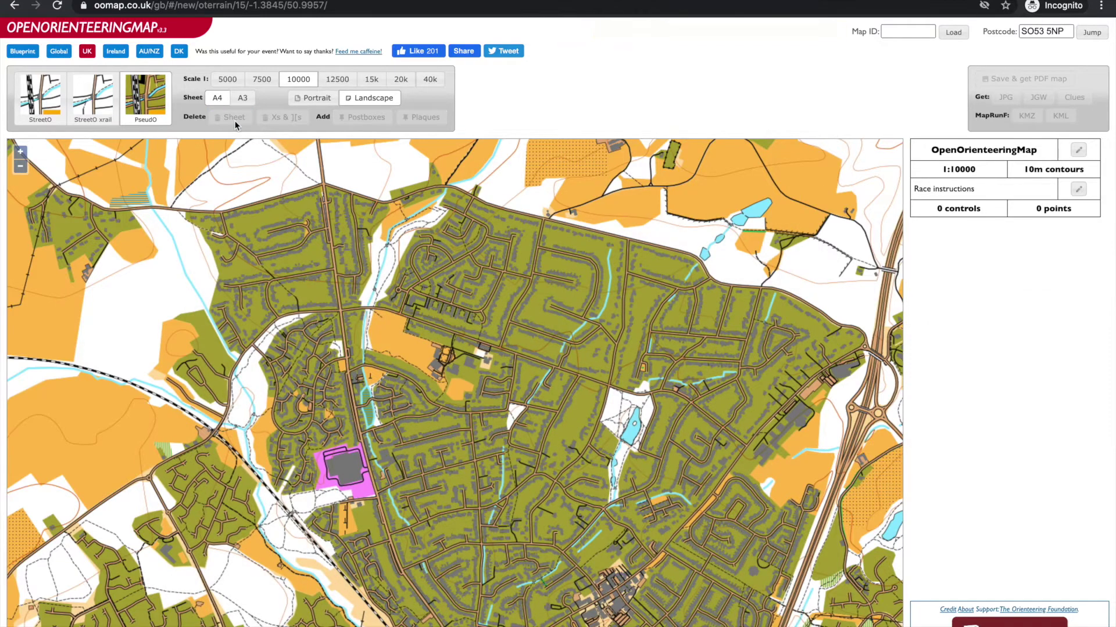
- Place a new sheet on the estate and add a control there as the start/finish
left_click(515, 423)
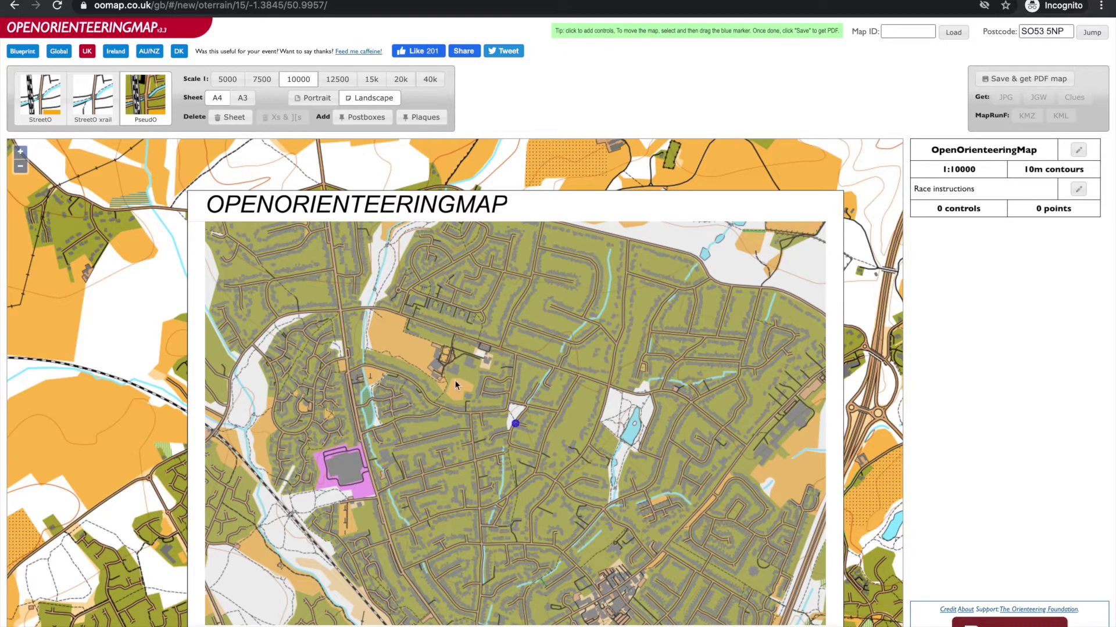
scroll(448, 363, "up", 2)
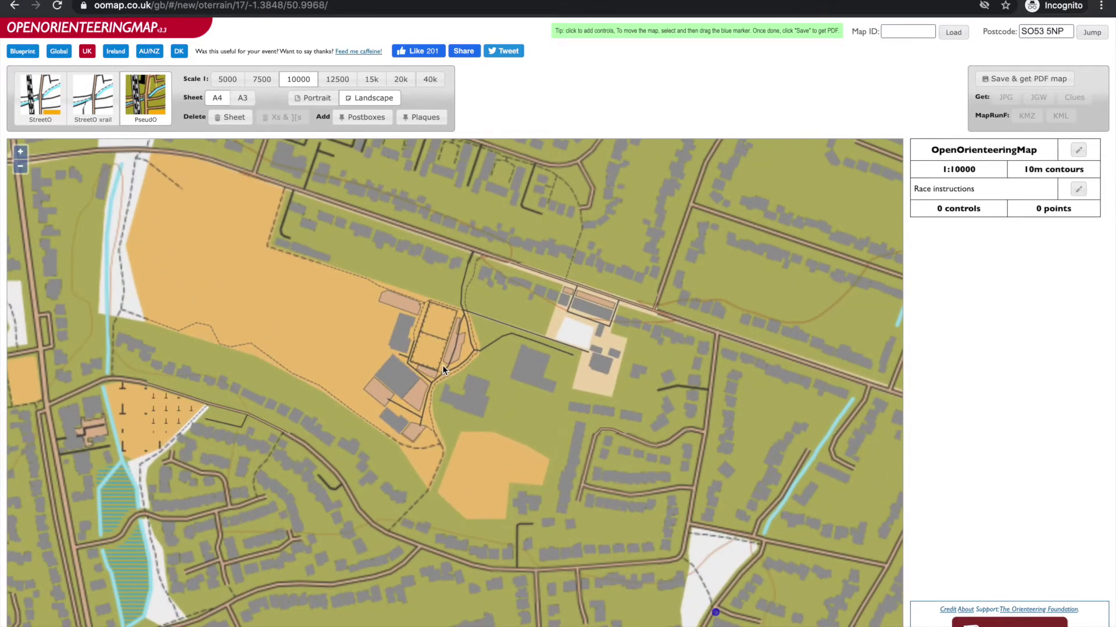
left_click(408, 363)
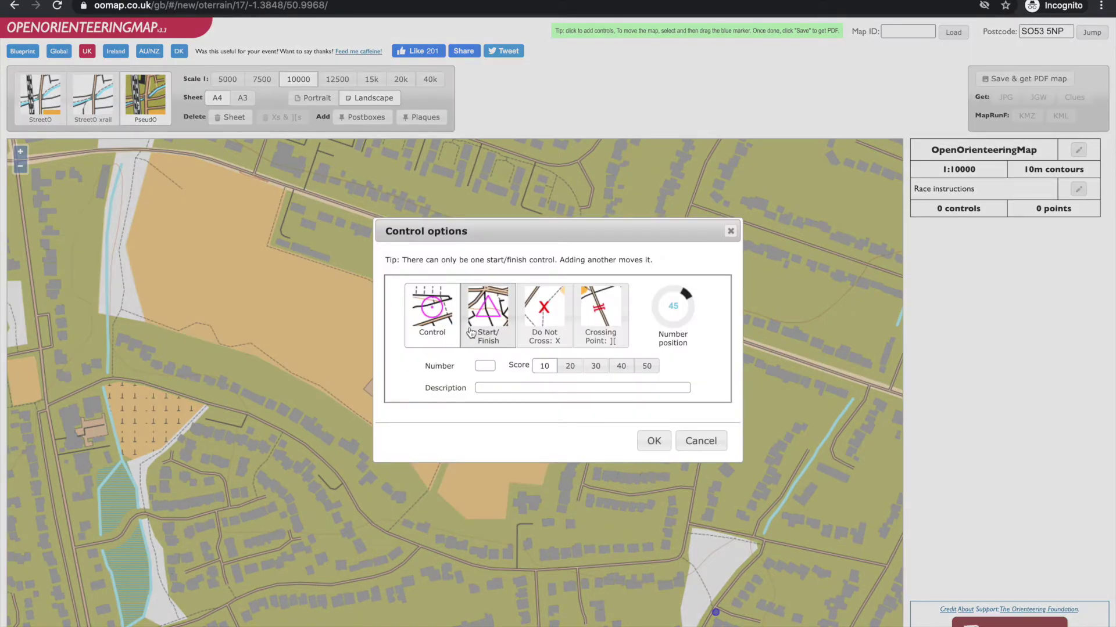
left_click(471, 332)
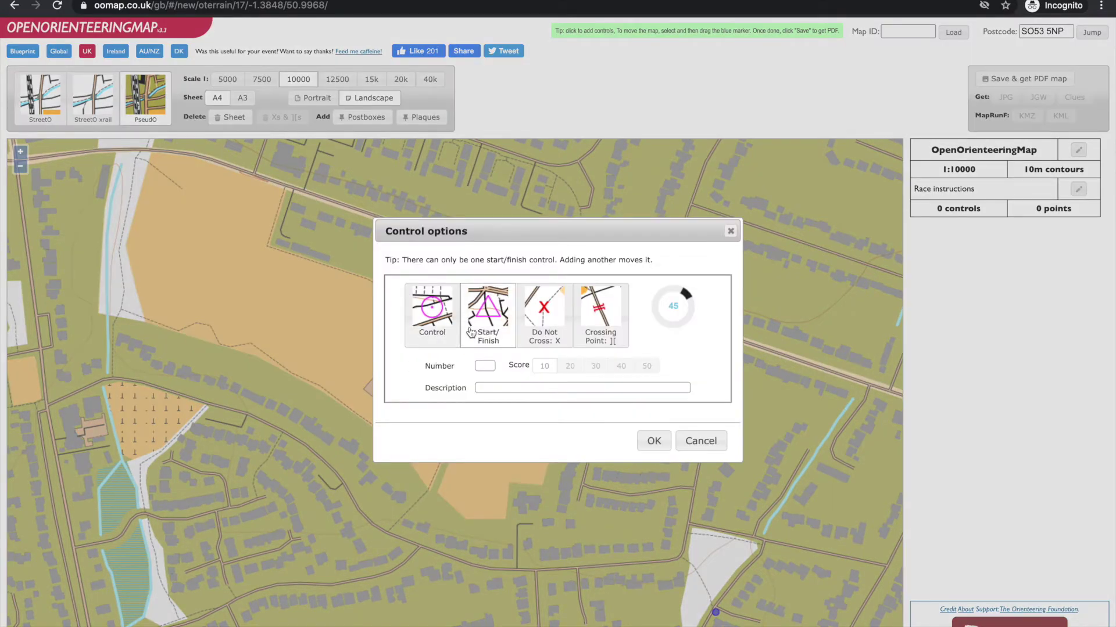
- Place the start/finish, then control 1 to the north-west and control 2 to the north-east
left_click(653, 441)
left_click_drag(448, 323, 507, 423)
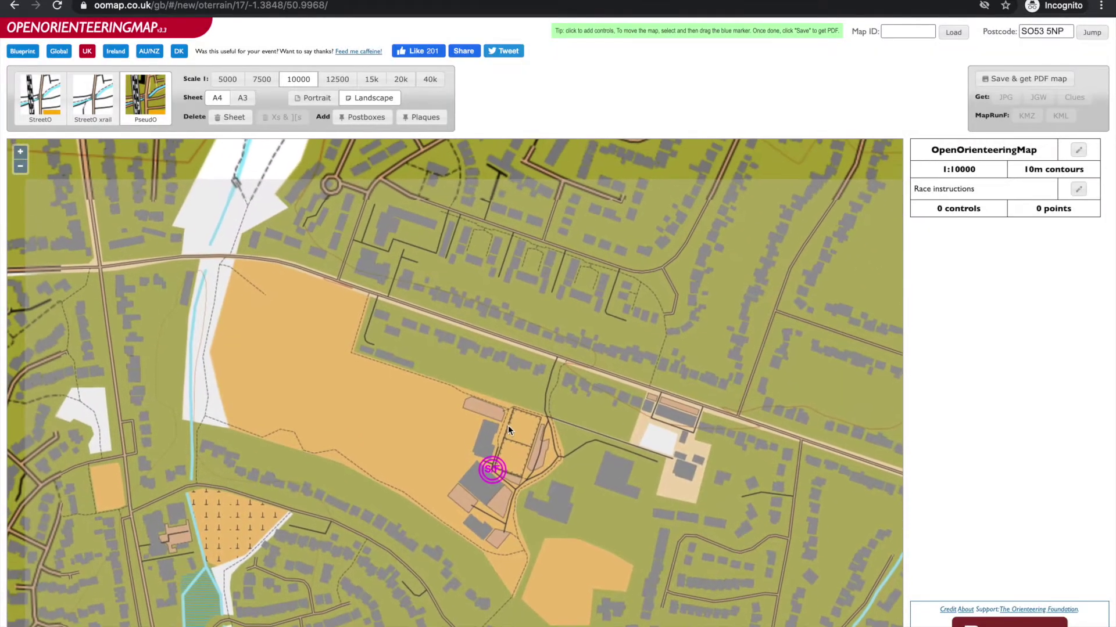
left_click(354, 247)
left_click(484, 366)
type("1")
left_click(652, 441)
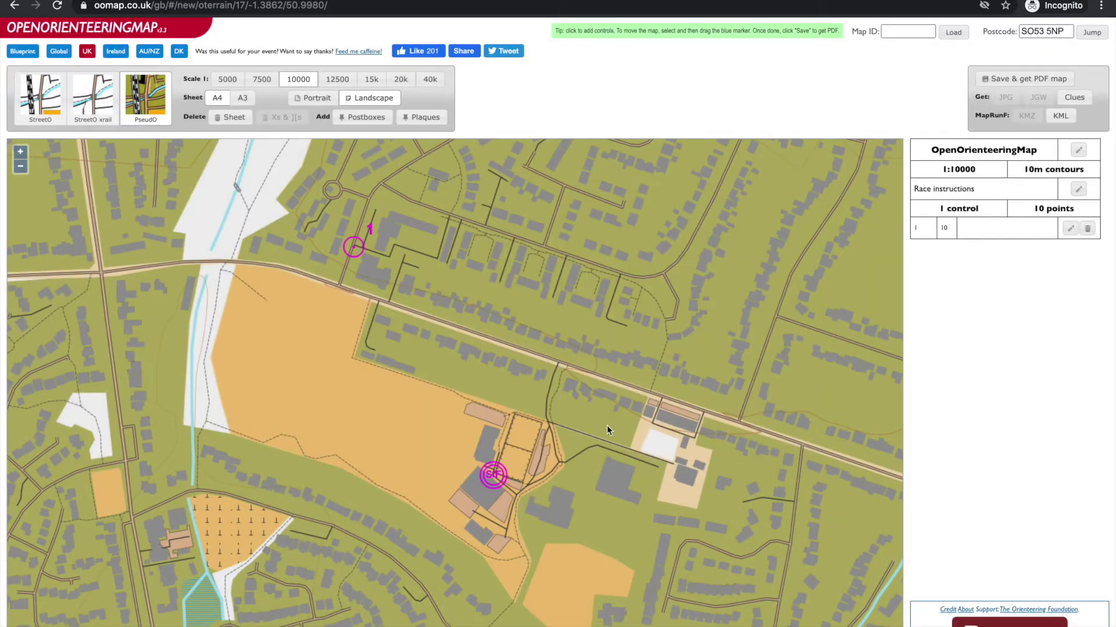
left_click(664, 273)
left_click(493, 365)
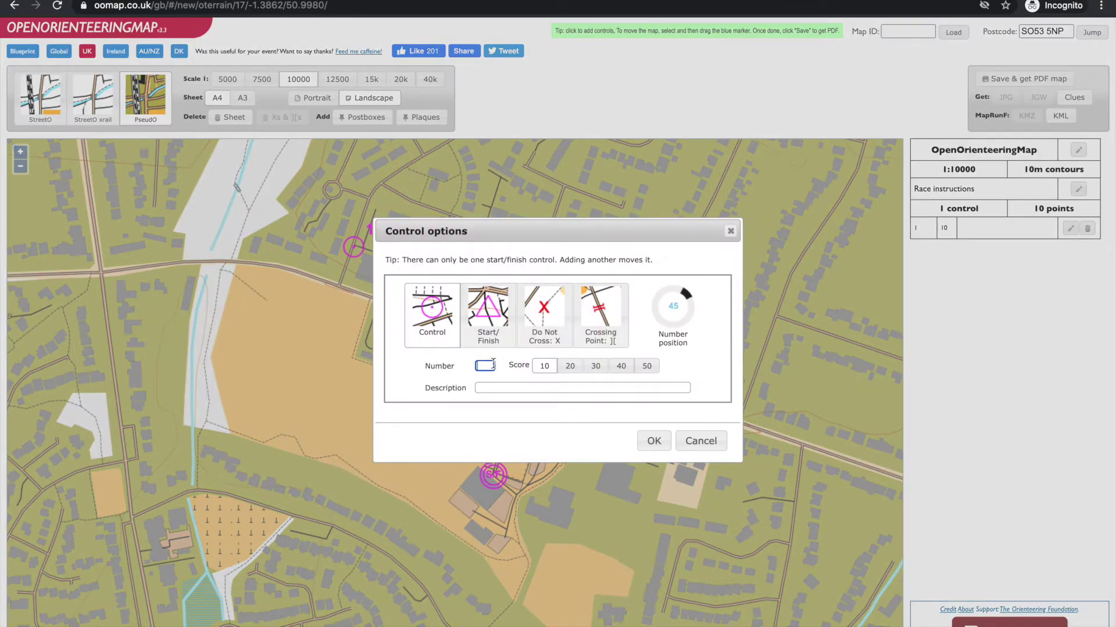
type("2")
left_click(656, 441)
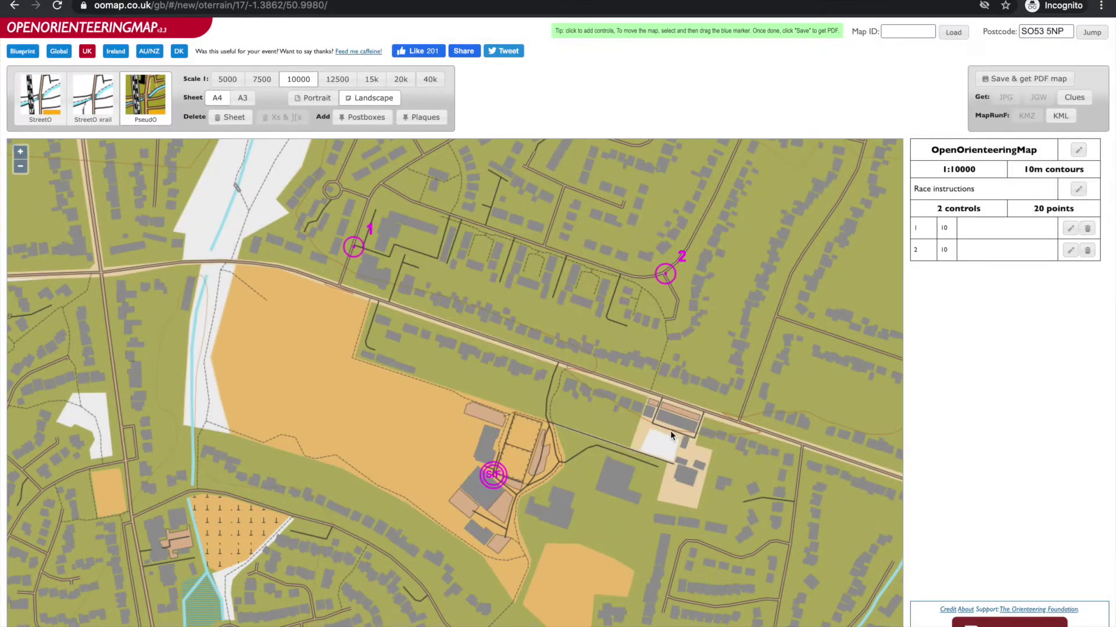
- Add control 3 south-east and control 4 south-west of the start
left_click_drag(781, 425, 729, 290)
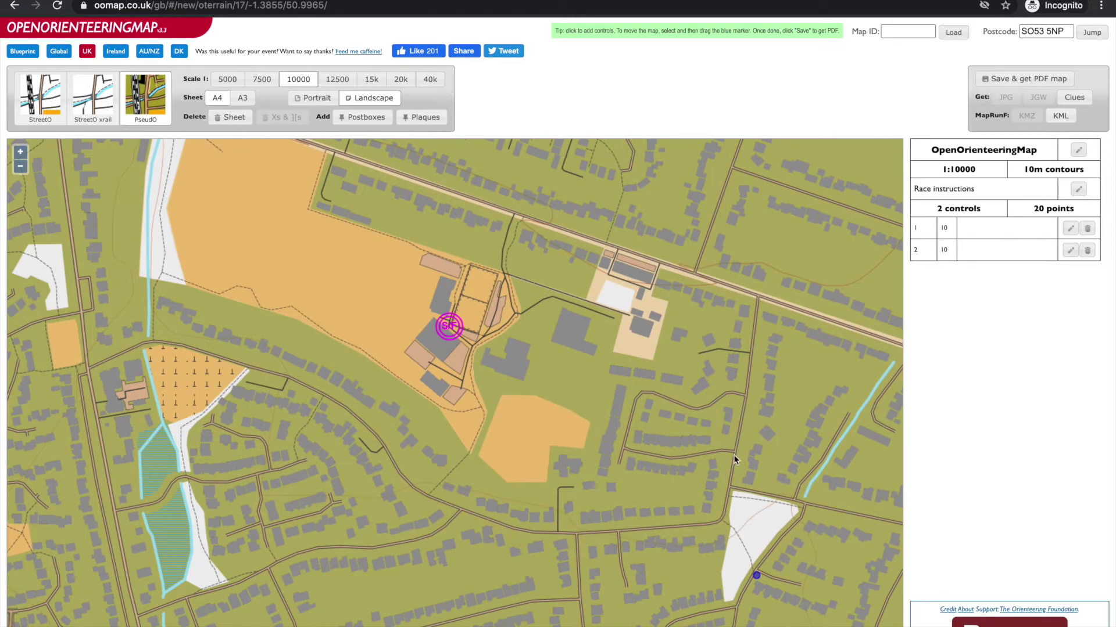
left_click(735, 456)
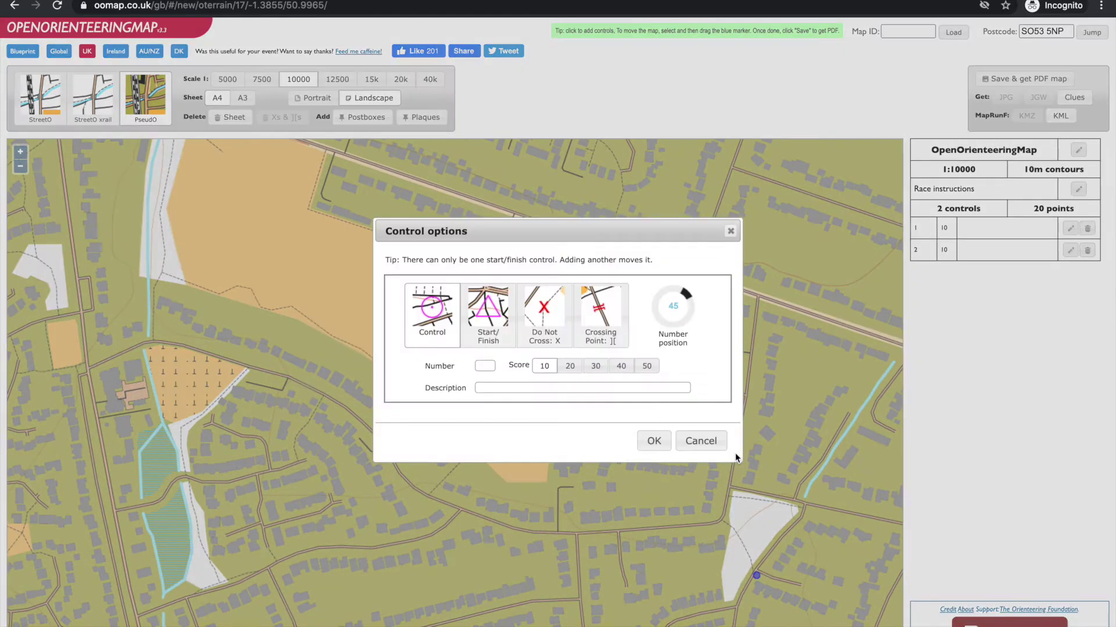
left_click(486, 366)
type("3")
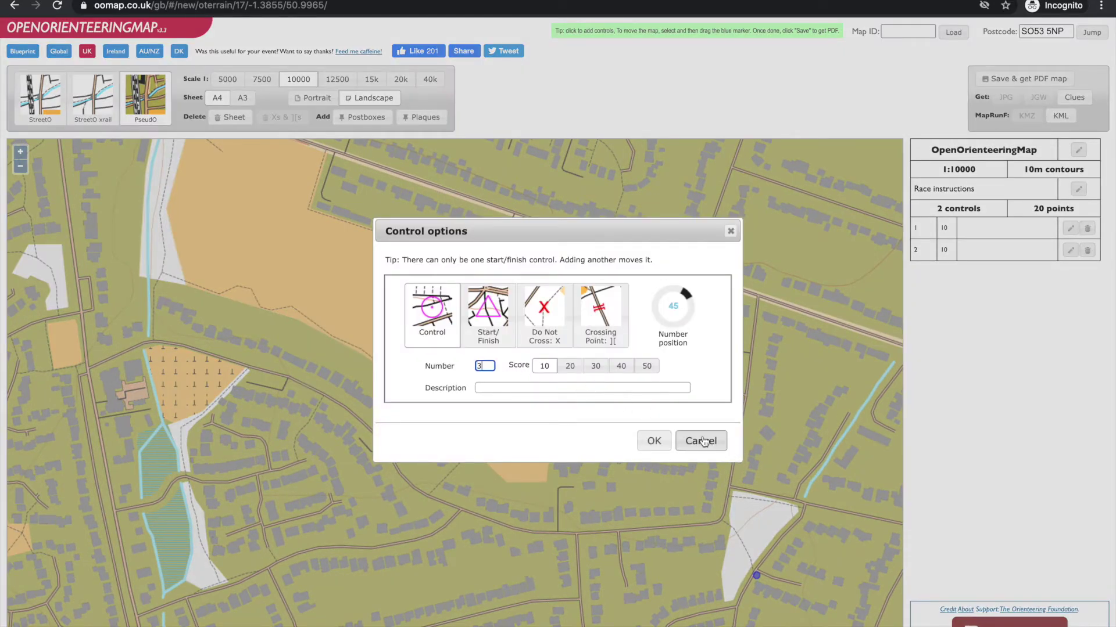
left_click(654, 442)
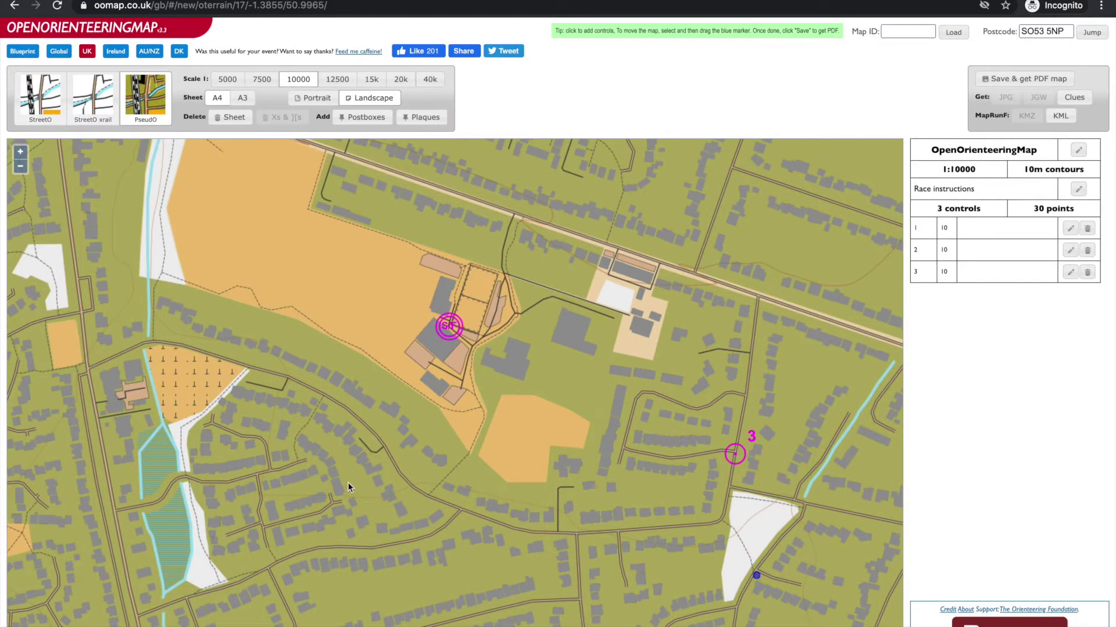
left_click(273, 471)
left_click(484, 366)
type("4")
left_click(652, 441)
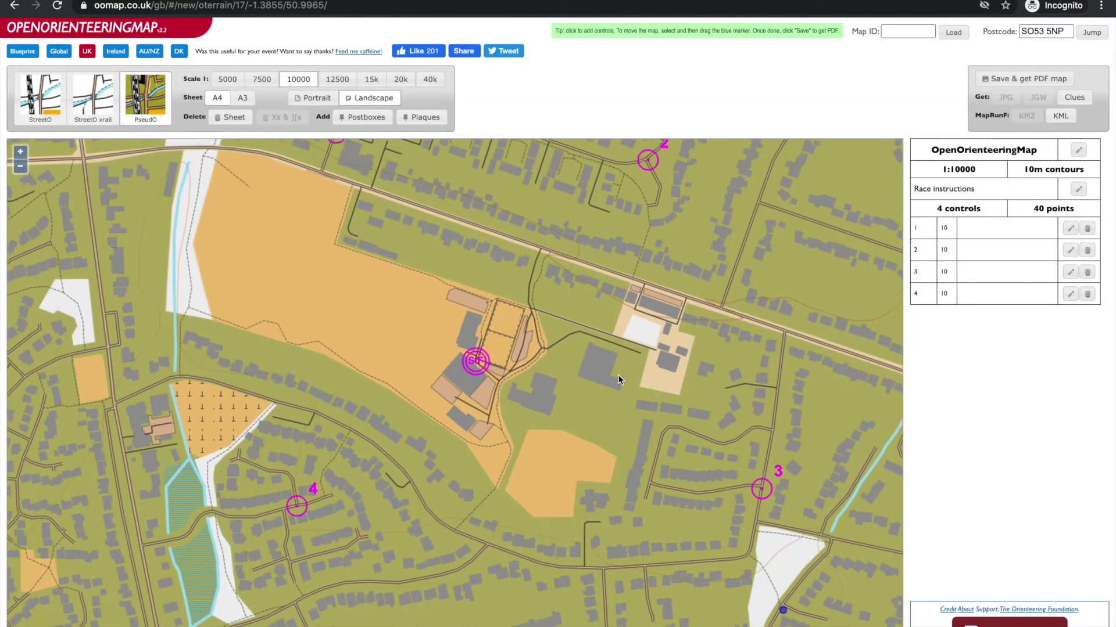
left_click_drag(619, 384, 618, 423)
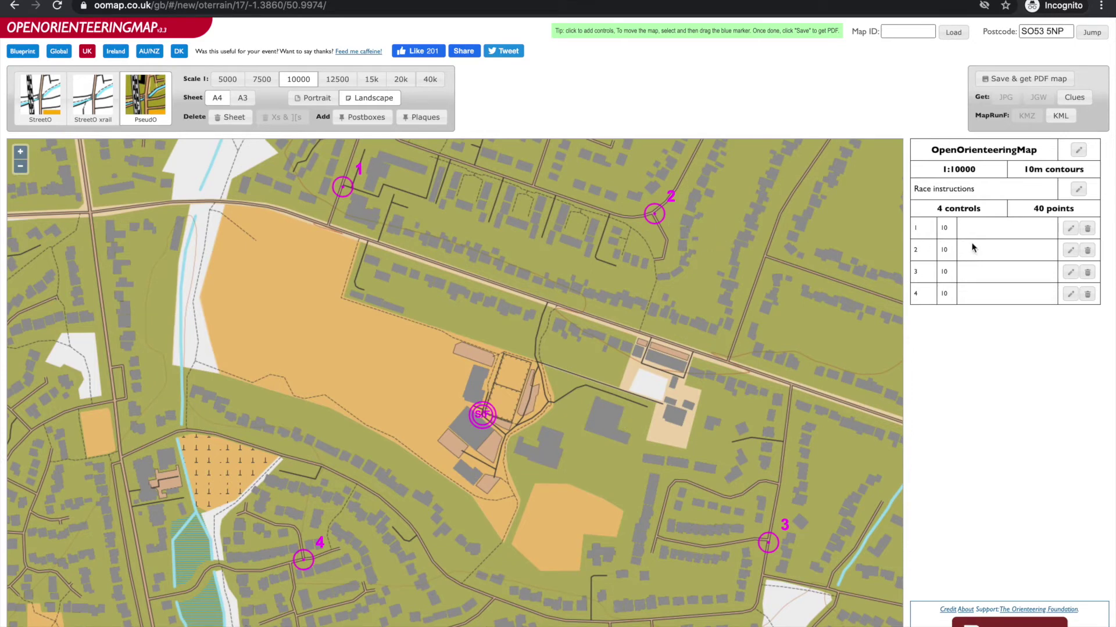
- Give control 2 the description 'Road junction'
left_click(1069, 250)
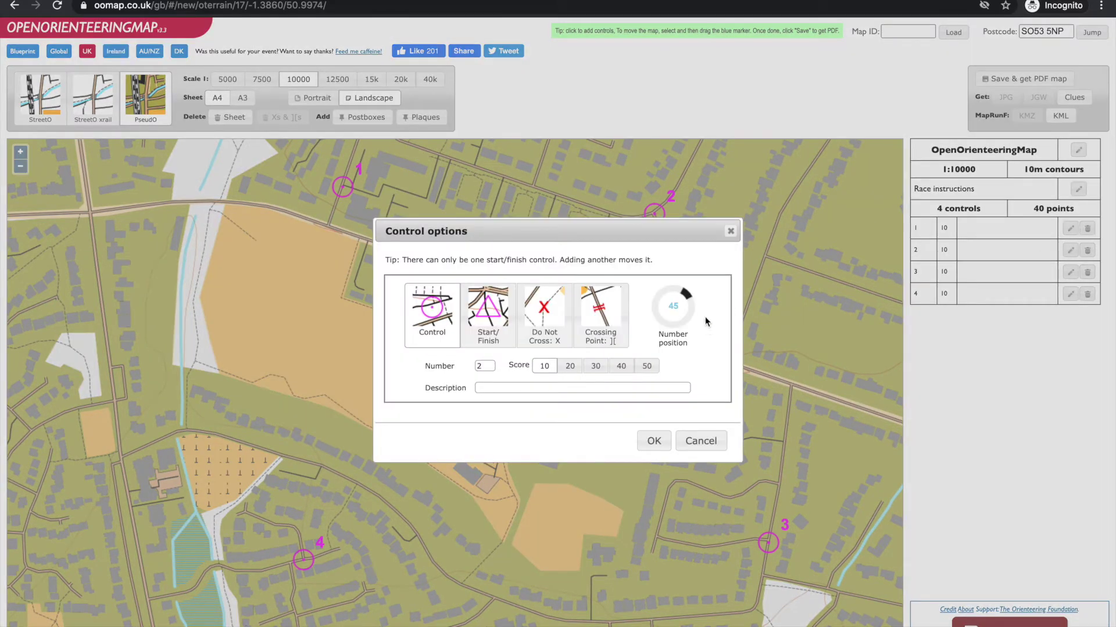
left_click_drag(663, 296, 661, 295)
left_click(581, 388)
type("Road junction")
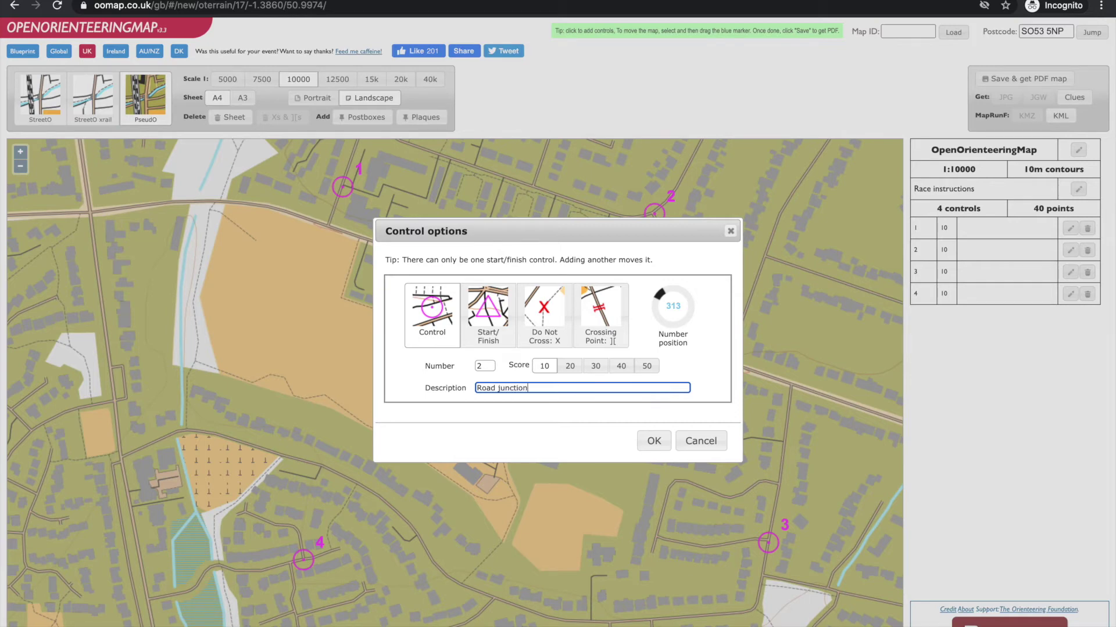
left_click(652, 442)
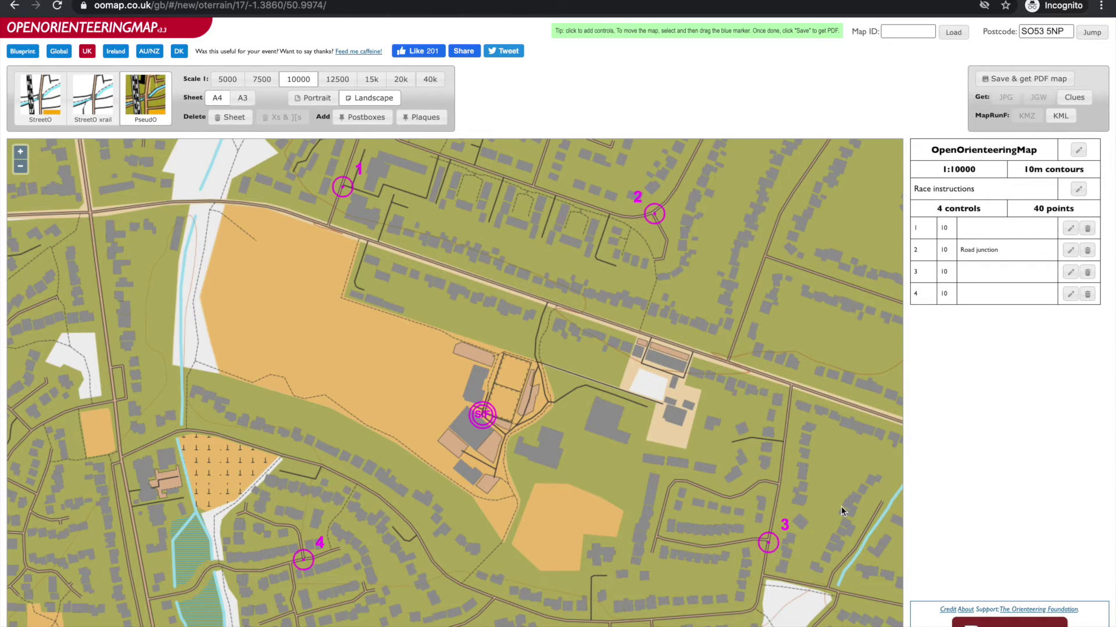
- Delete control 3, re-add it further north as number 3, and request the PDF map
left_click(1087, 271)
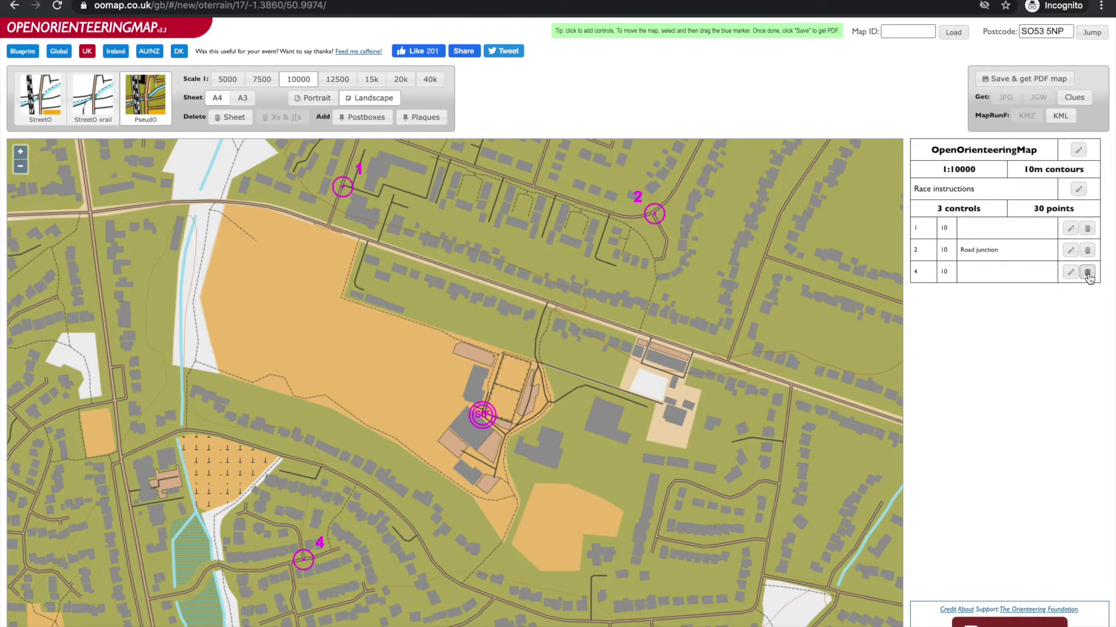
left_click(779, 485)
left_click(481, 362)
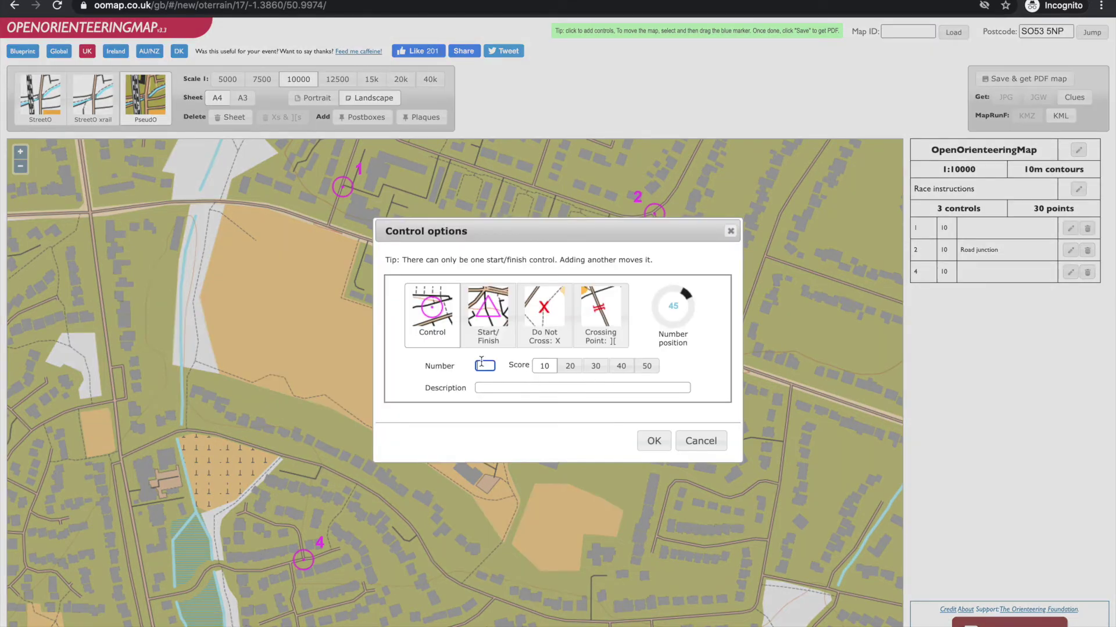
type("3")
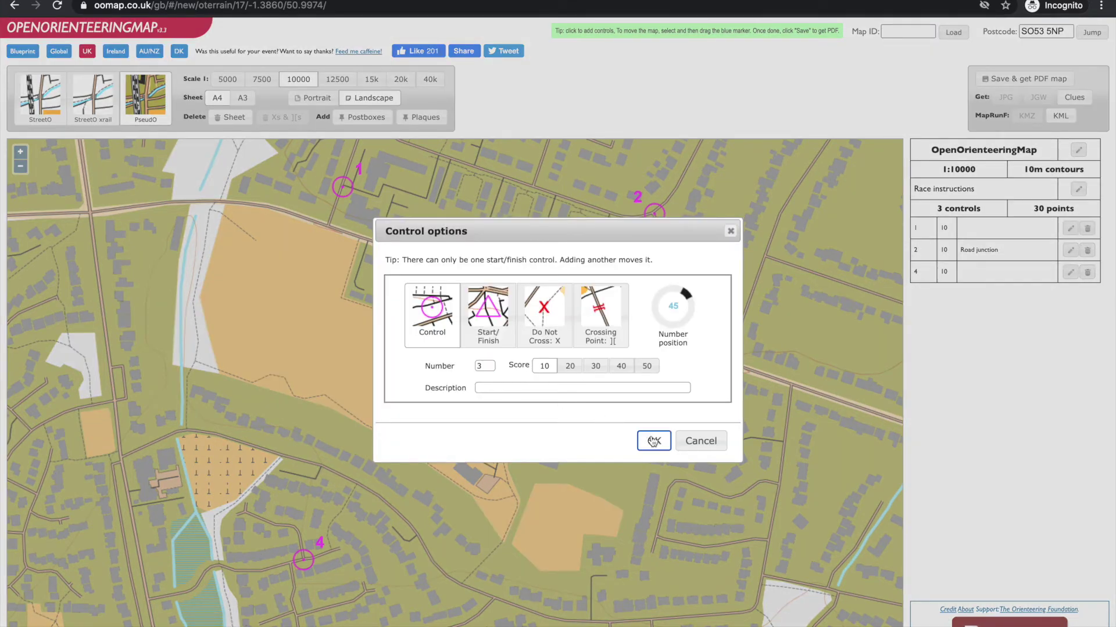
left_click(652, 441)
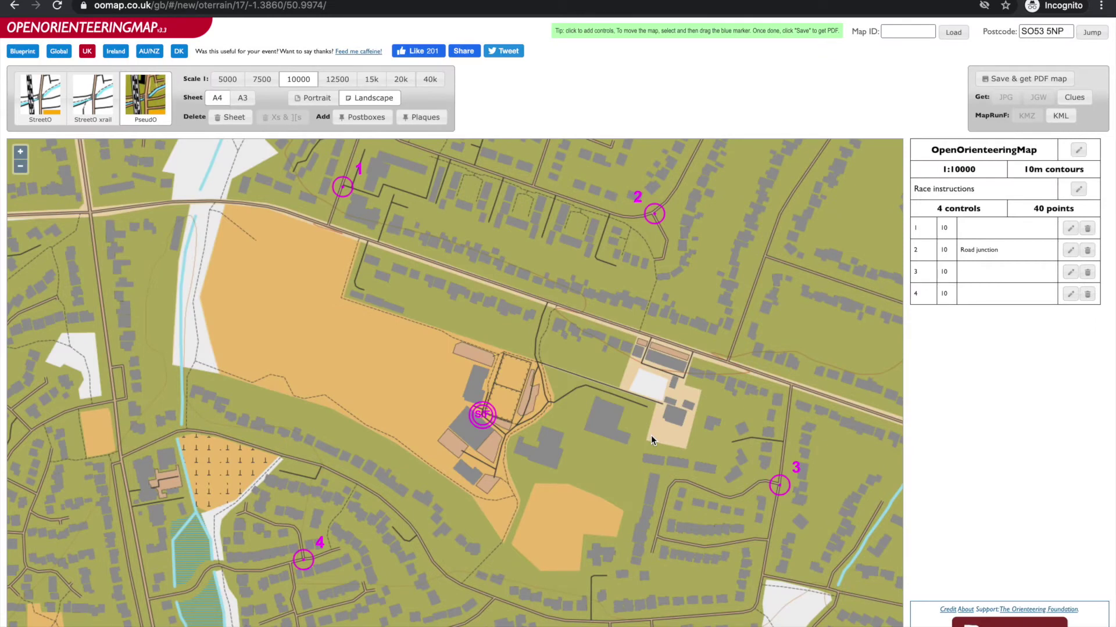
left_click(1025, 79)
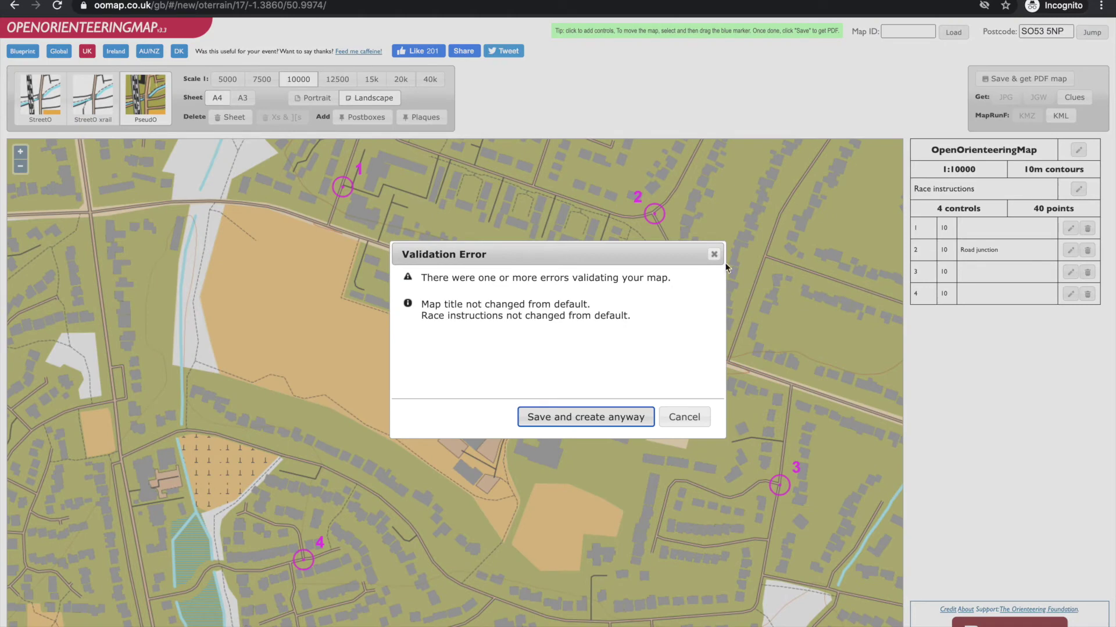
- Choose 'Save and create anyway' to generate the PDF despite the default title and instructions
left_click(579, 417)
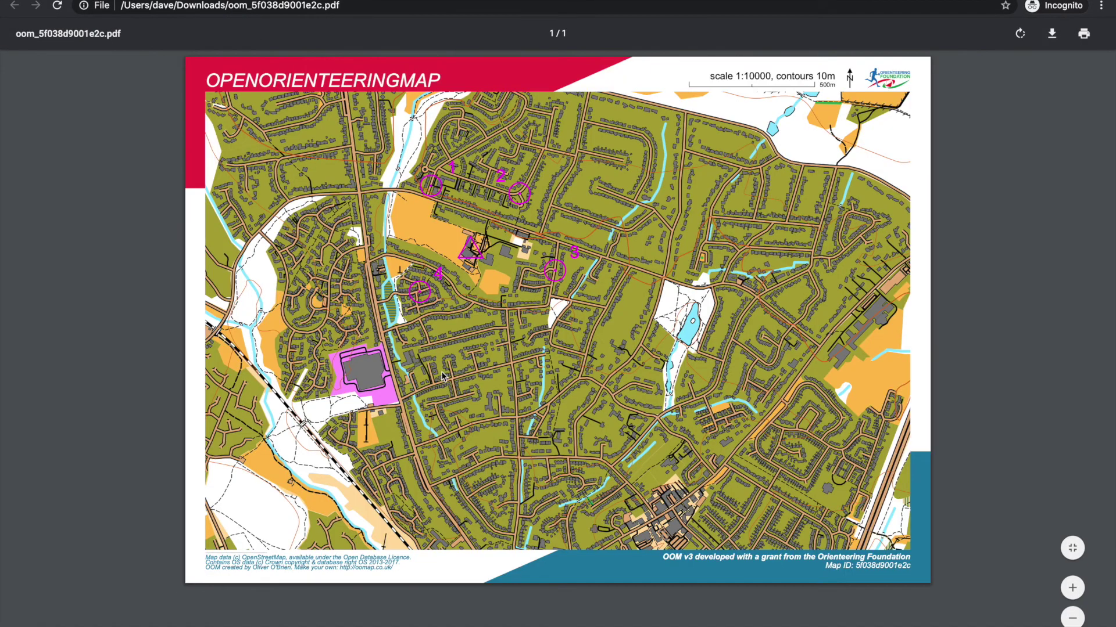
- Zoom the PDF map in two levels, scroll down it, then return to the OpenOrienteeringMap tab
left_click(1072, 588)
left_click(1072, 588)
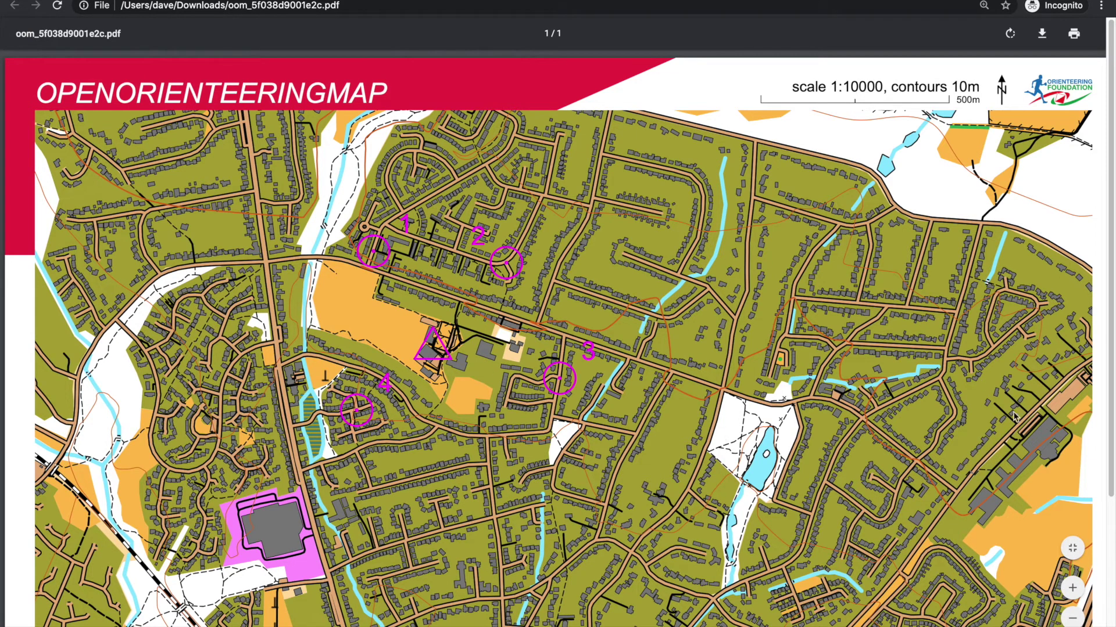
left_click(1106, 549)
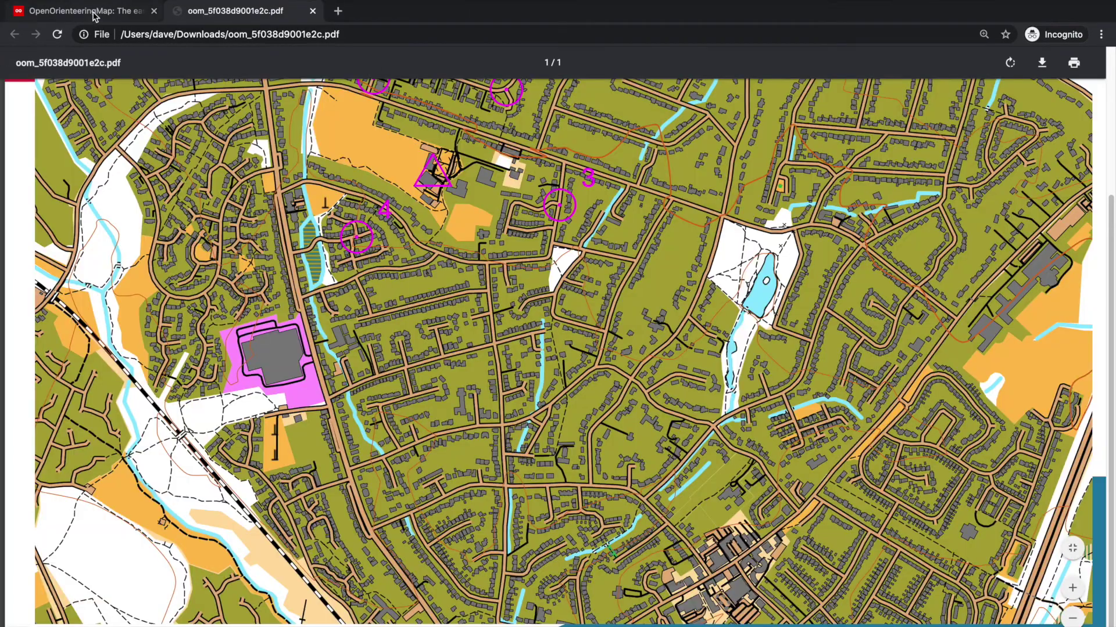
left_click(93, 10)
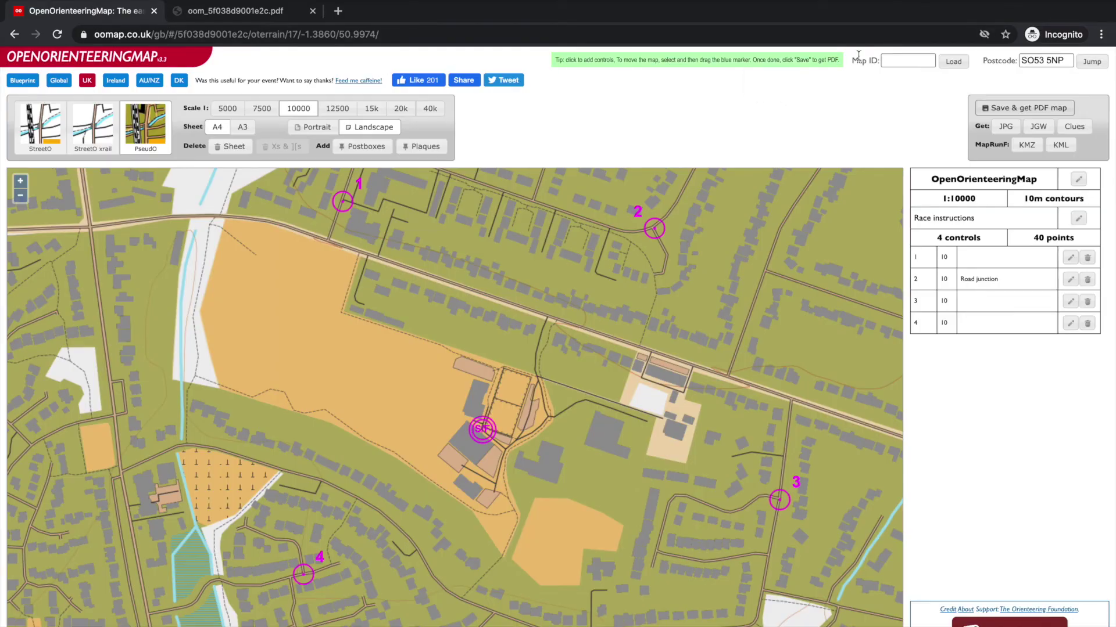
- Preview the clue sheet of four 10-point controls, with Road junction at control 2, then download the MapRunF KMZ
left_click(888, 60)
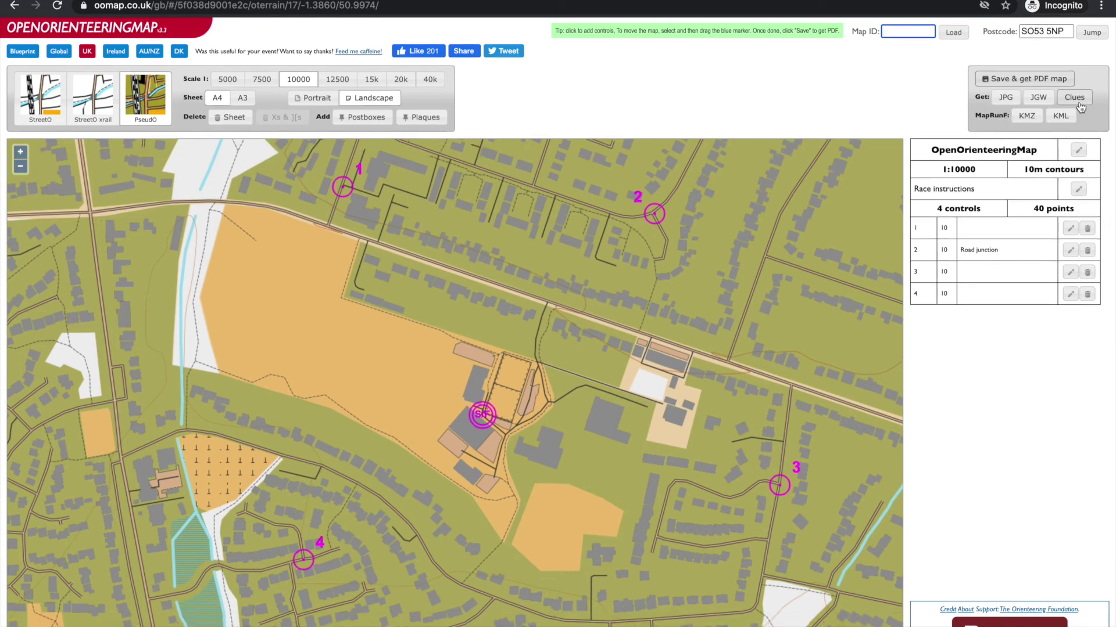
left_click(1076, 98)
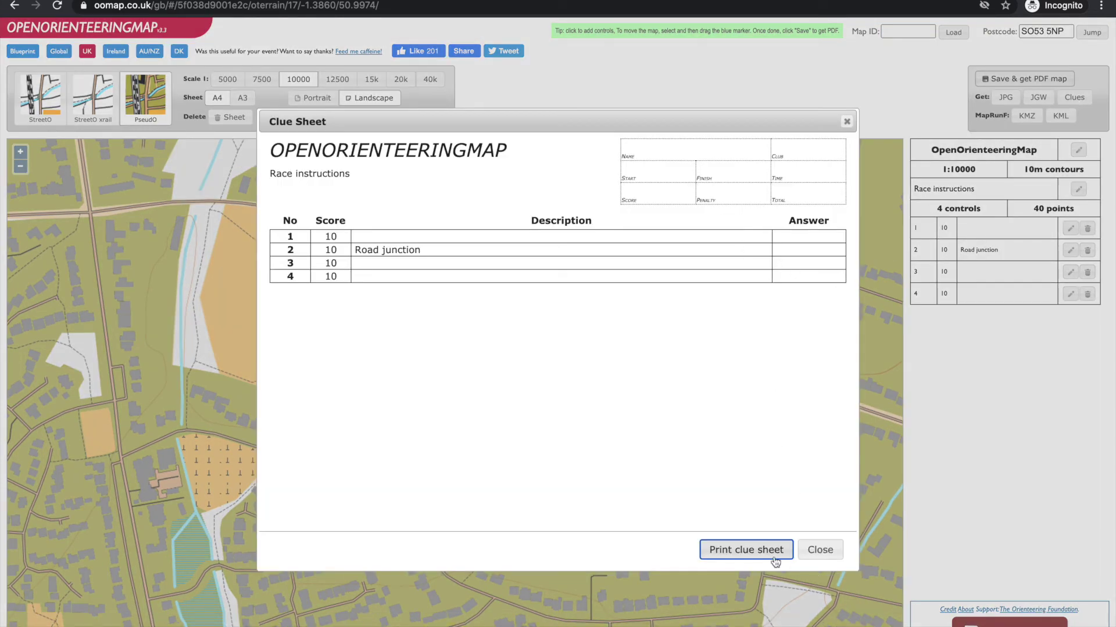
left_click(835, 552)
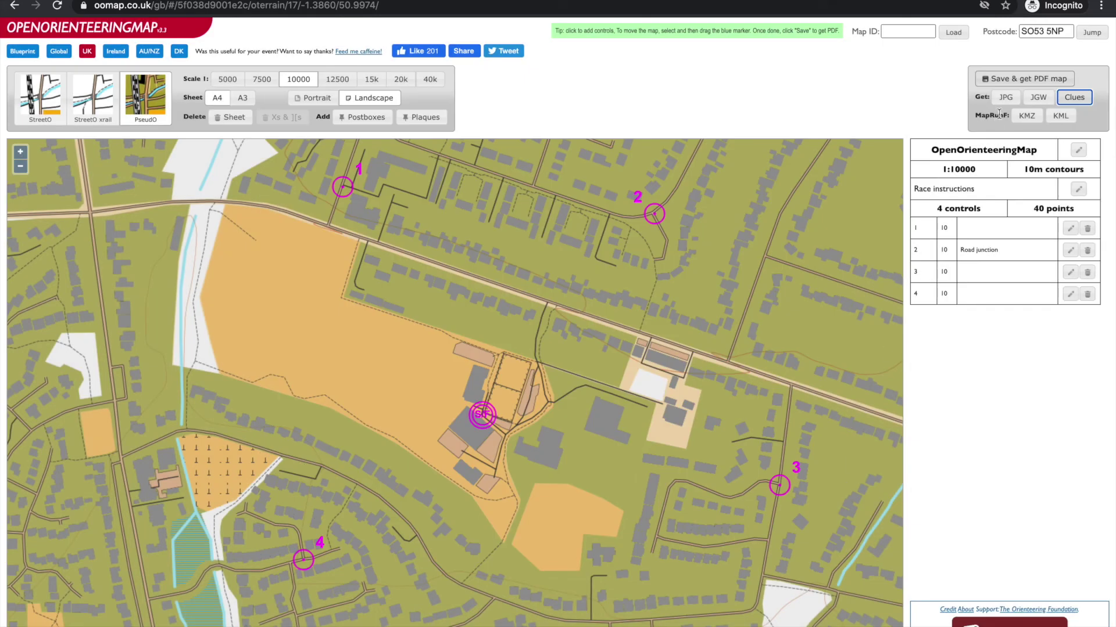
left_click(1024, 118)
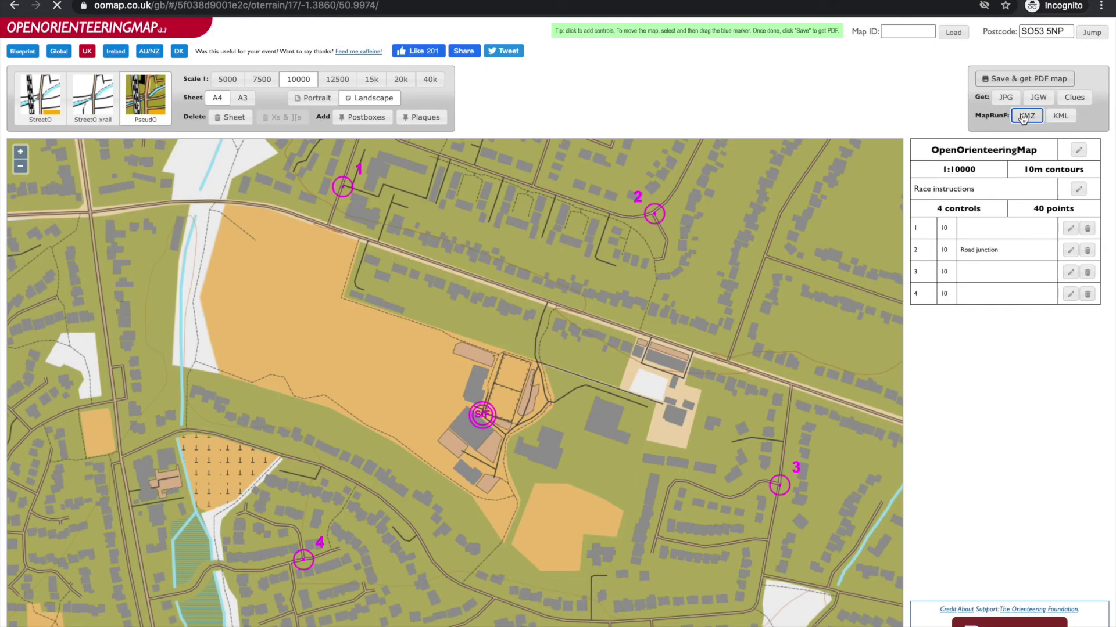